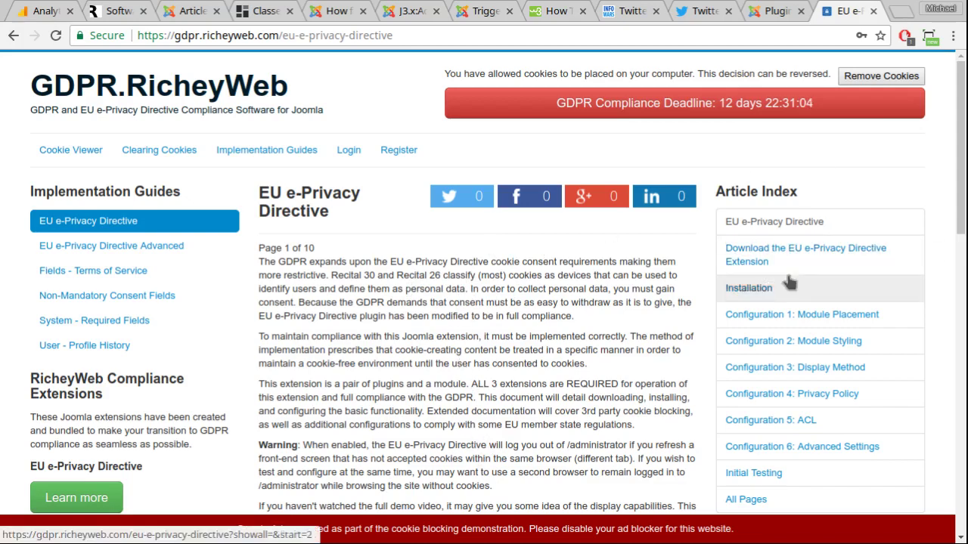
Read through the first paragraph of the tutorial text, highlighting it while reading
scroll(560, 335, down, 4)
scroll(556, 335, up, 2)
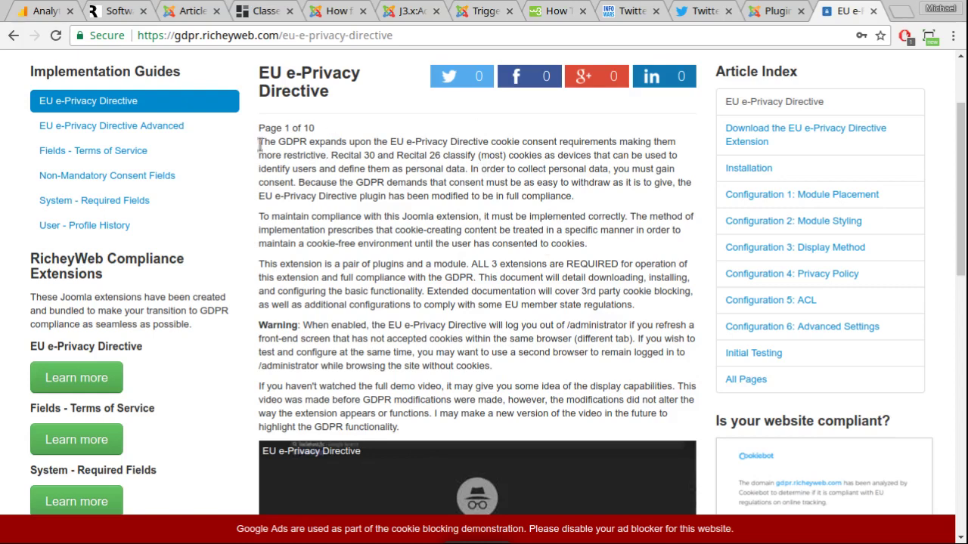
drag(260, 141, 448, 141)
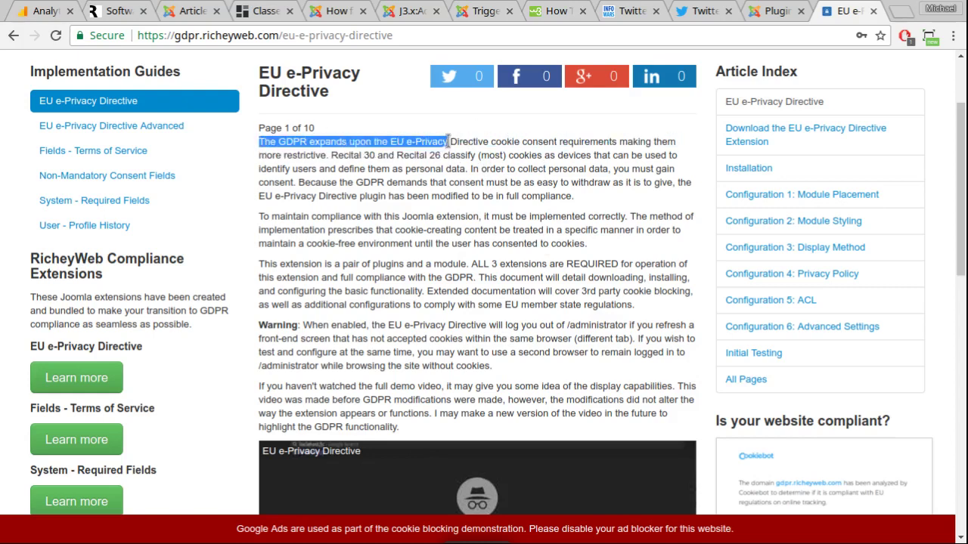
click(344, 143)
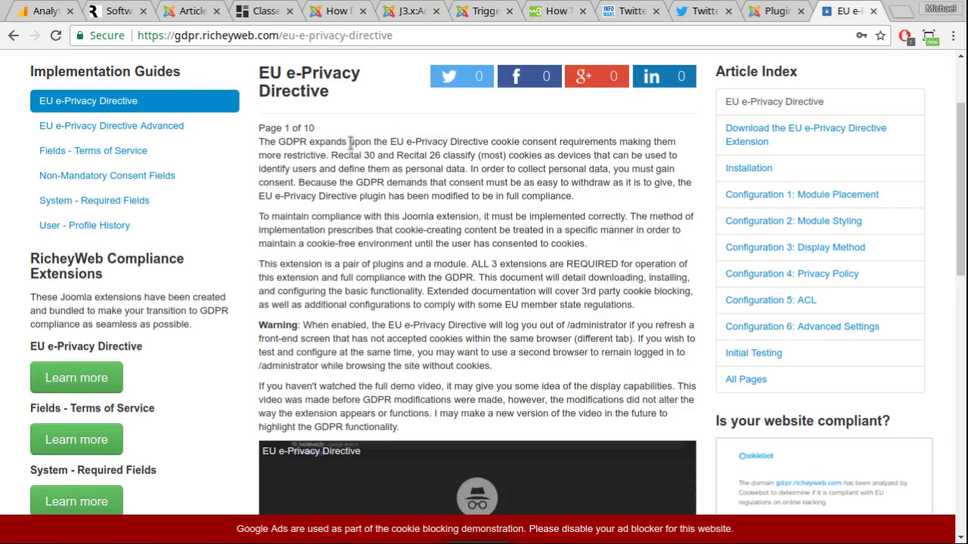
drag(572, 198, 372, 173)
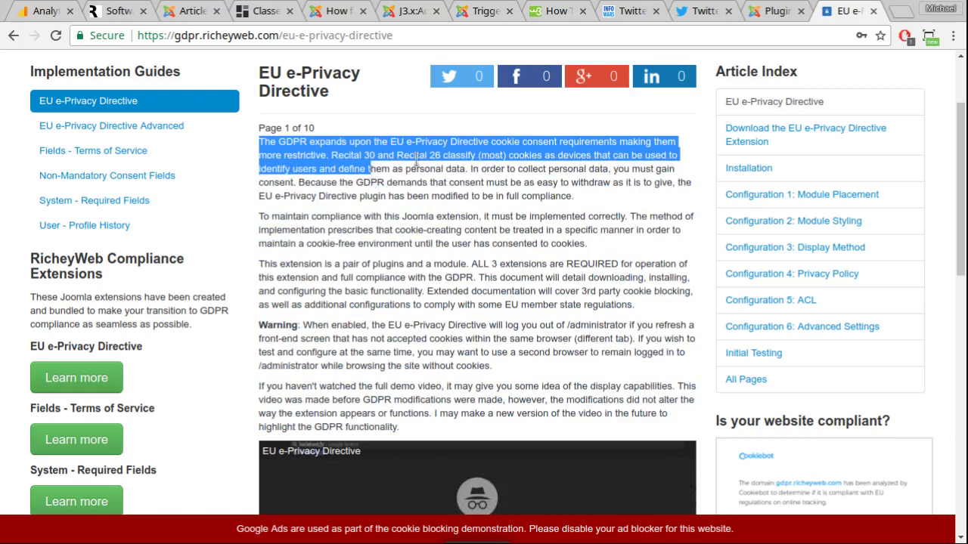
click(454, 181)
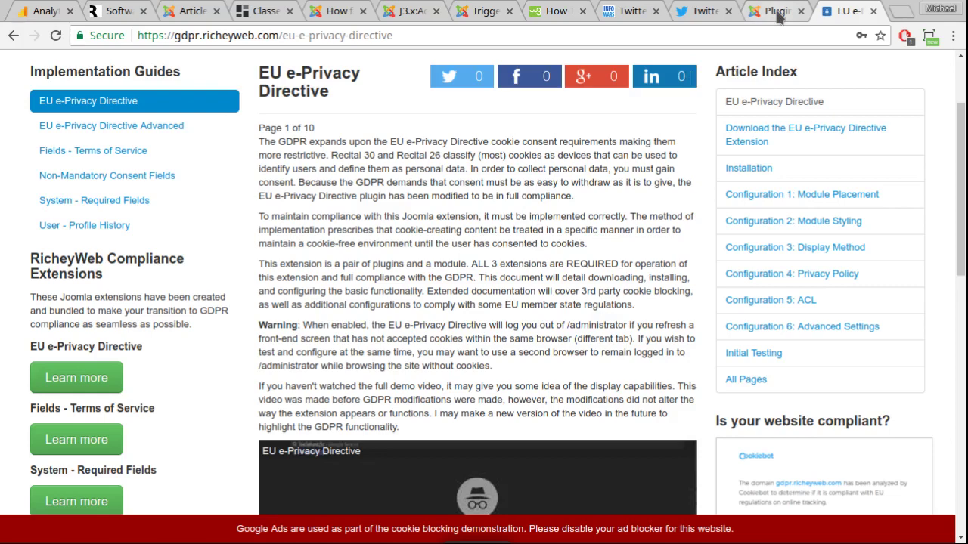
Open the System - Headtag plugin, ensure Process Content Tags is Yes, and Save & Close
click(778, 15)
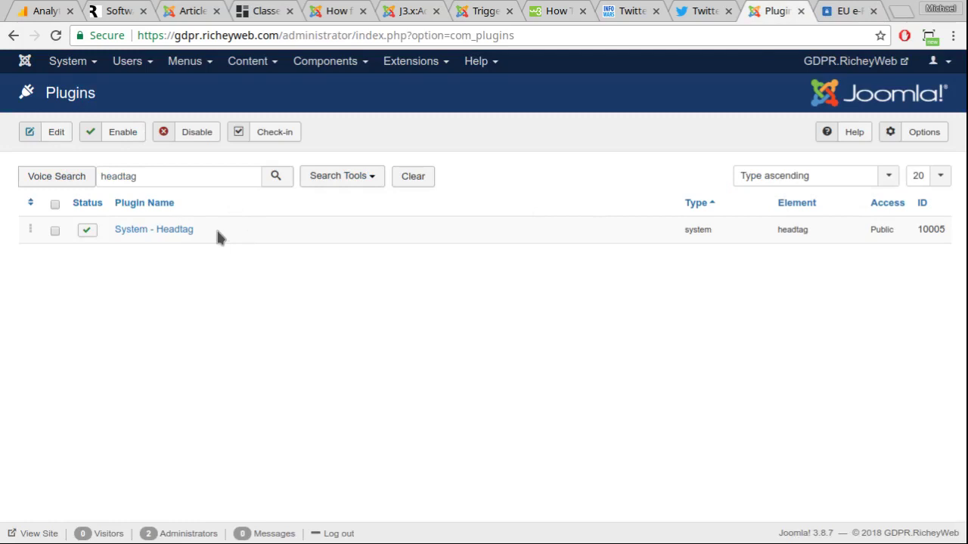
drag(173, 227, 106, 228)
click(314, 333)
click(151, 231)
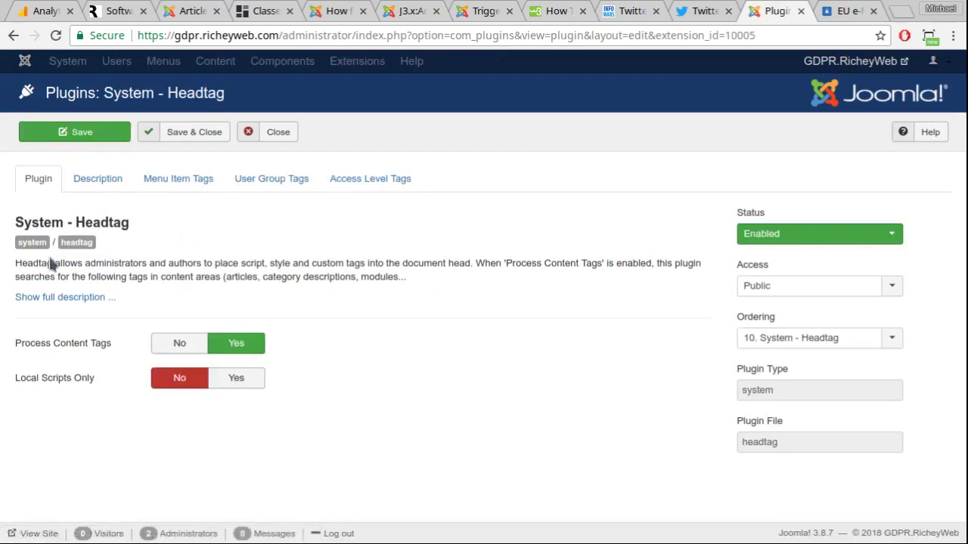
drag(17, 342, 91, 346)
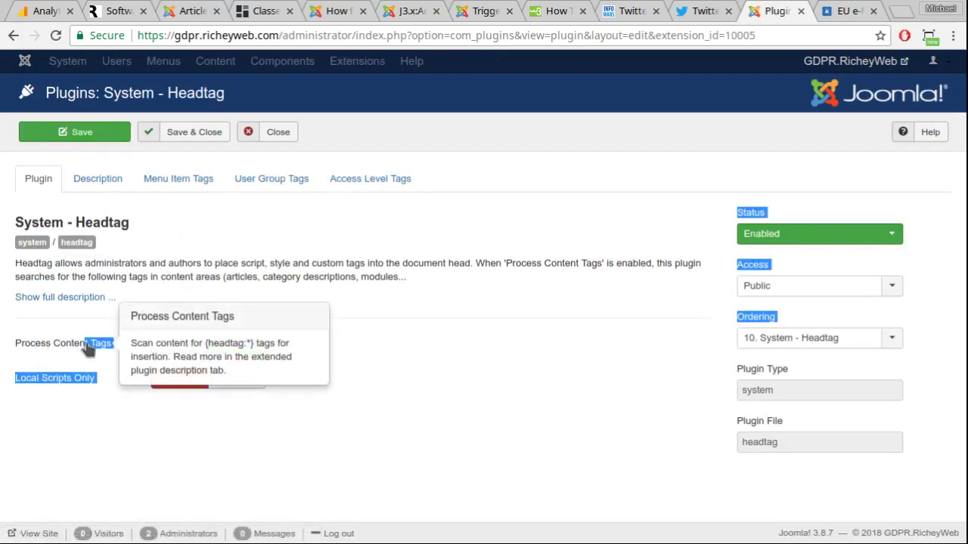
click(158, 444)
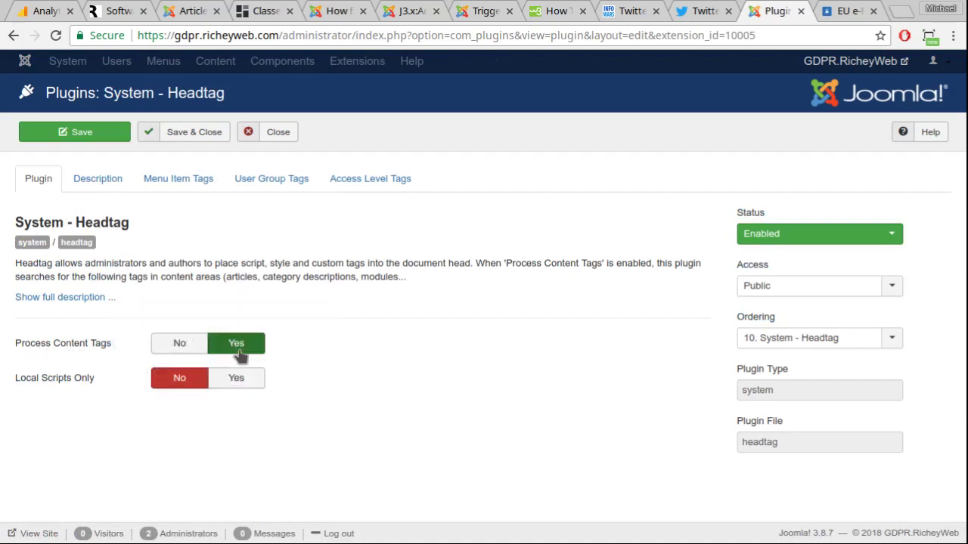
click(194, 133)
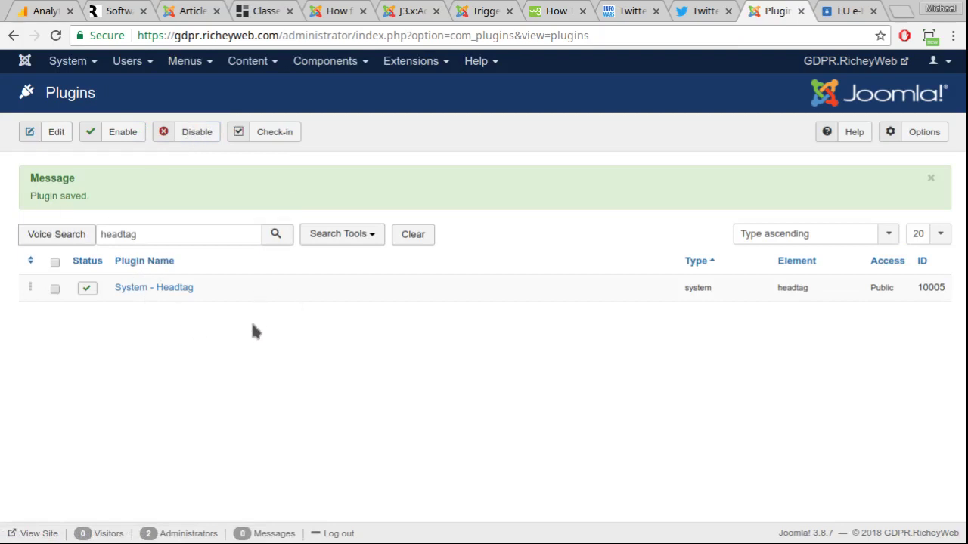
Go to Extensions > Modules and open the Article Index custom module for editing
drag(68, 261, 122, 295)
click(299, 337)
click(414, 64)
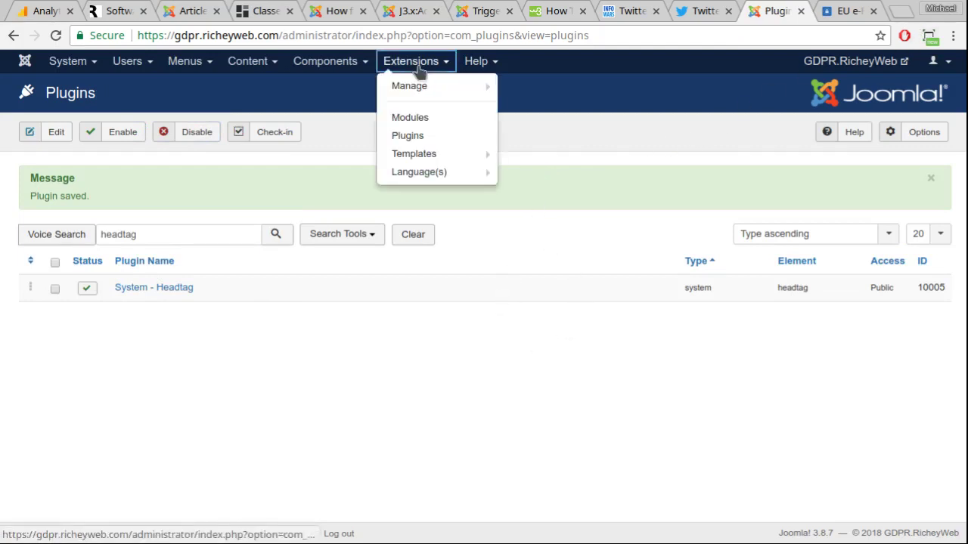
click(428, 120)
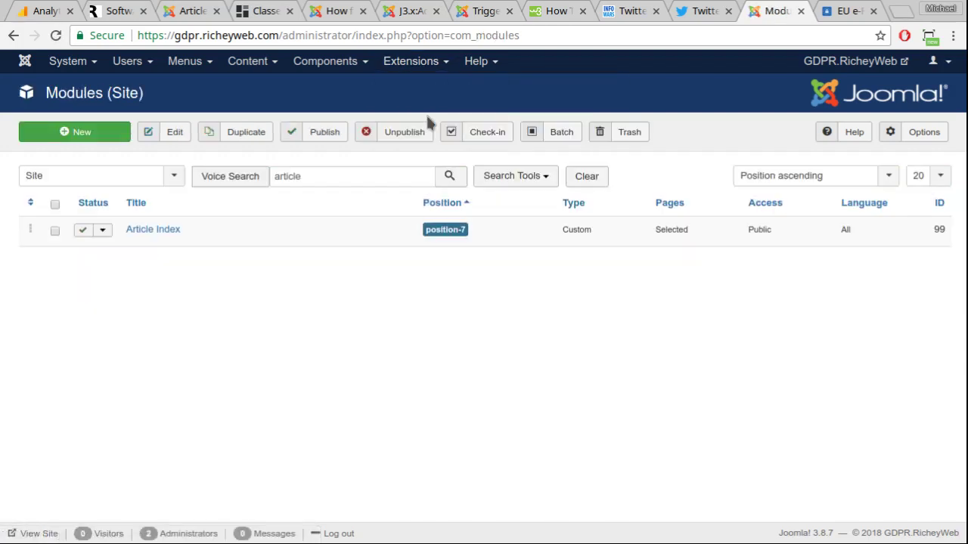
double_click(575, 229)
click(538, 337)
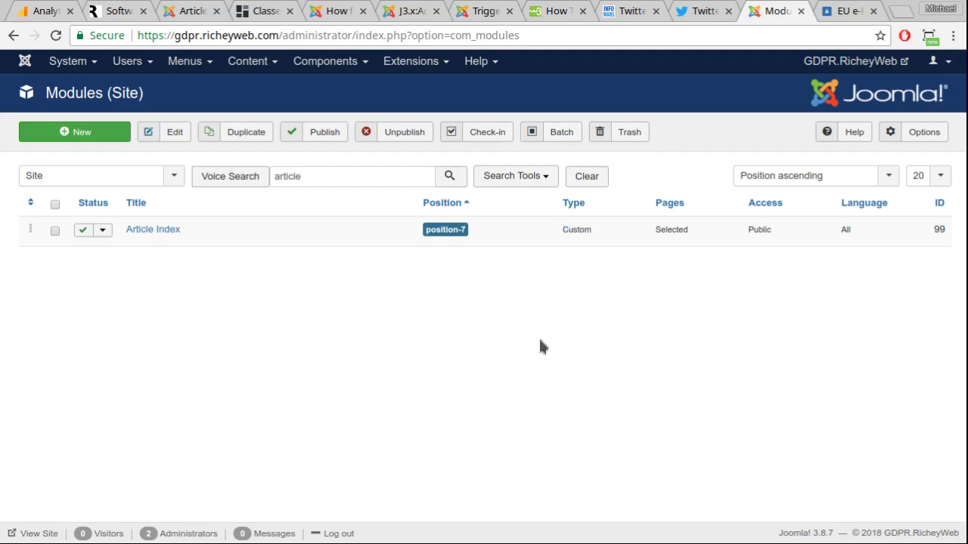
click(166, 231)
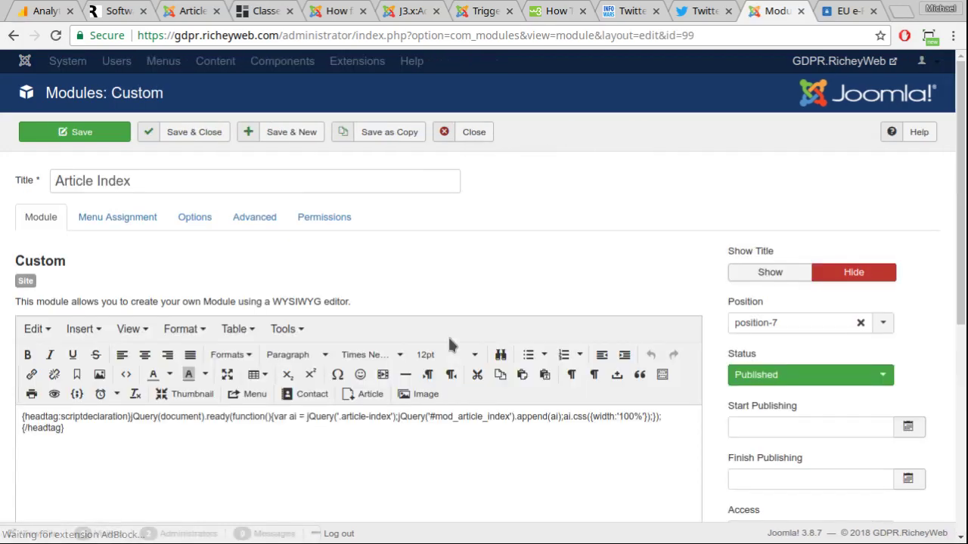
triple_click(171, 185)
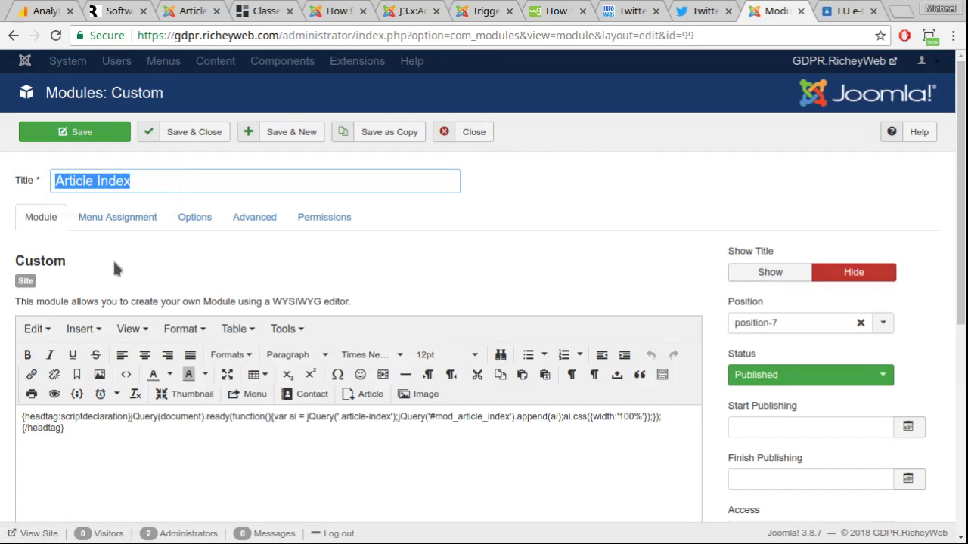
click(586, 195)
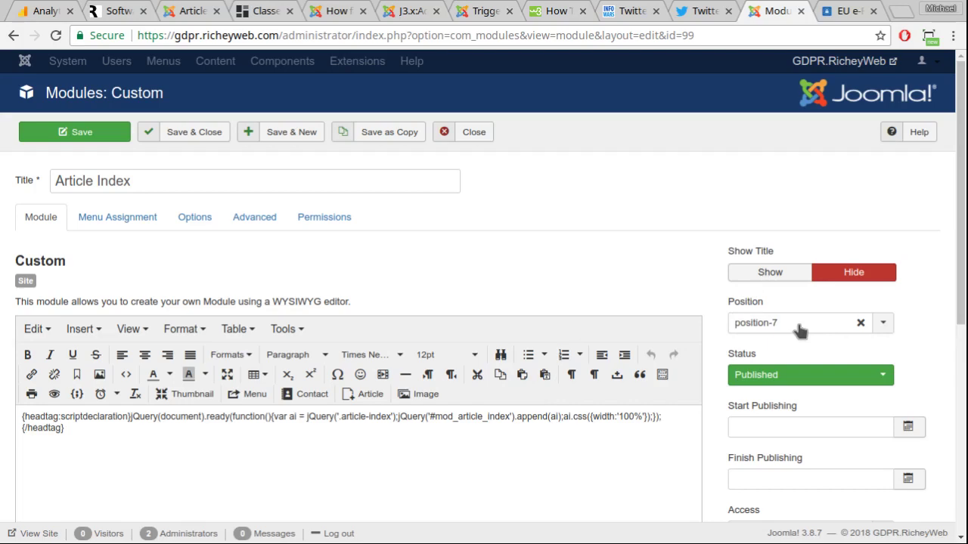
Review Article Index's Menu Assignment, set to 'Only on the pages selected', scrolling through the menu items
click(113, 217)
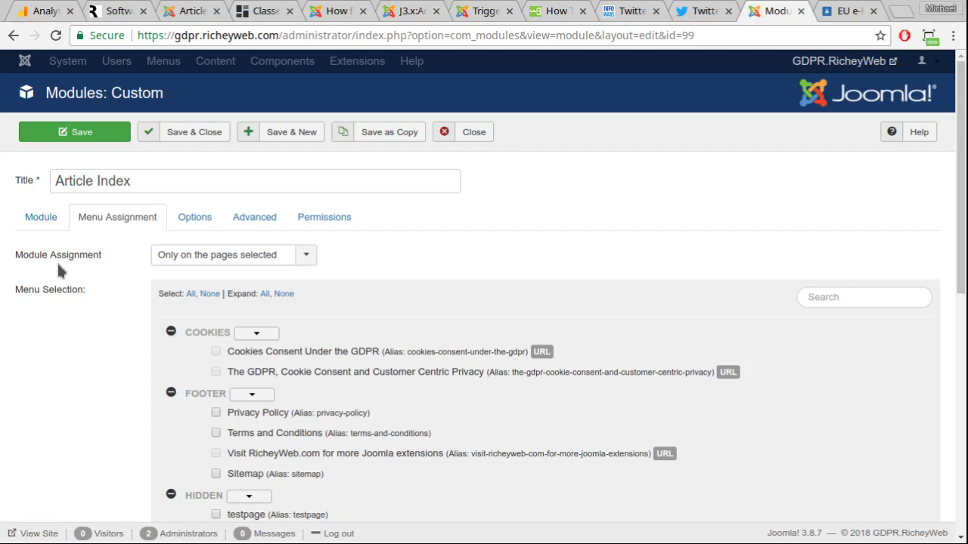
click(41, 217)
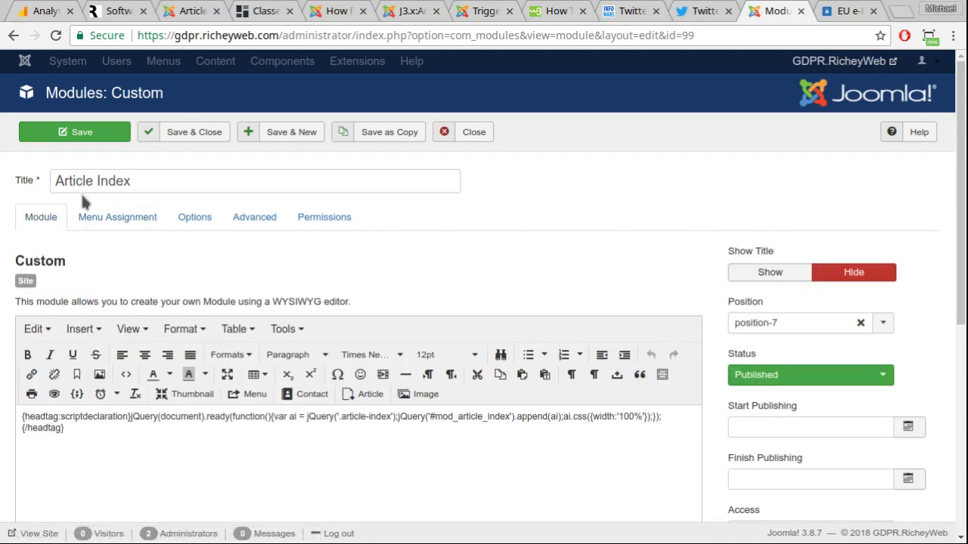
click(91, 217)
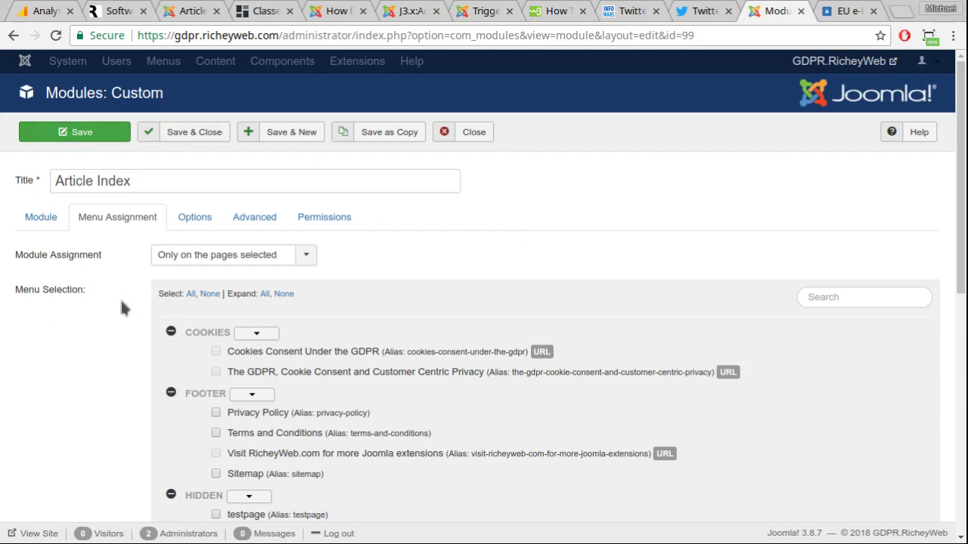
scroll(120, 361, down, 4)
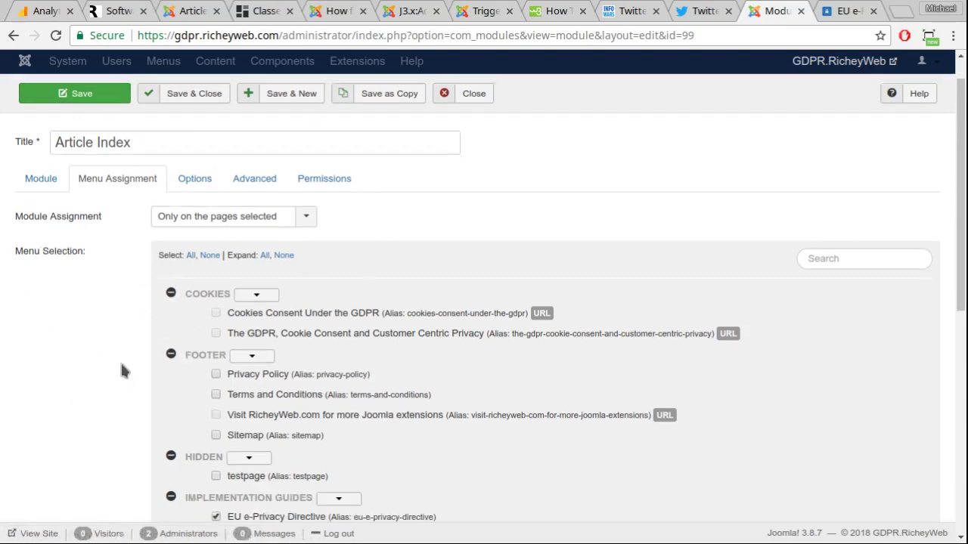
scroll(107, 351, down, 3)
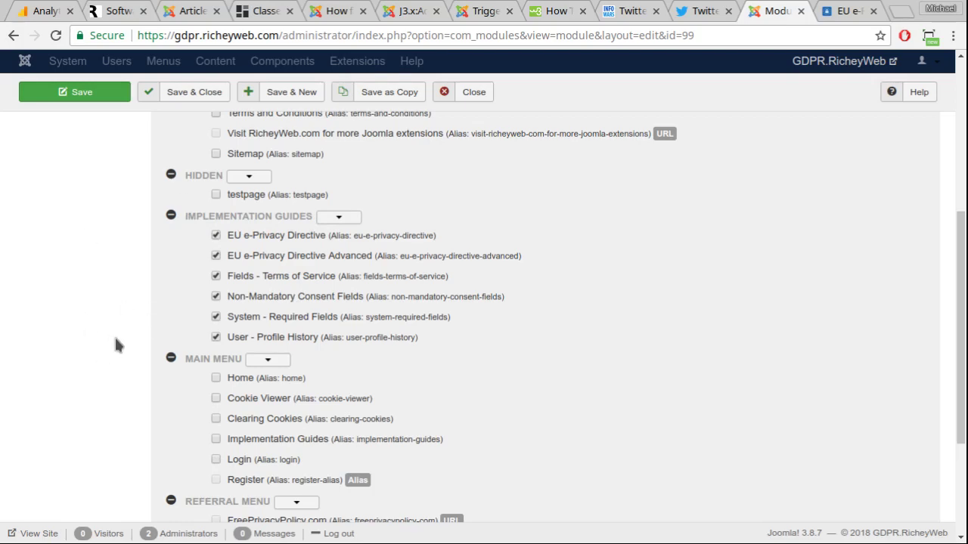
scroll(113, 336, up, 3)
scroll(45, 361, up, 2)
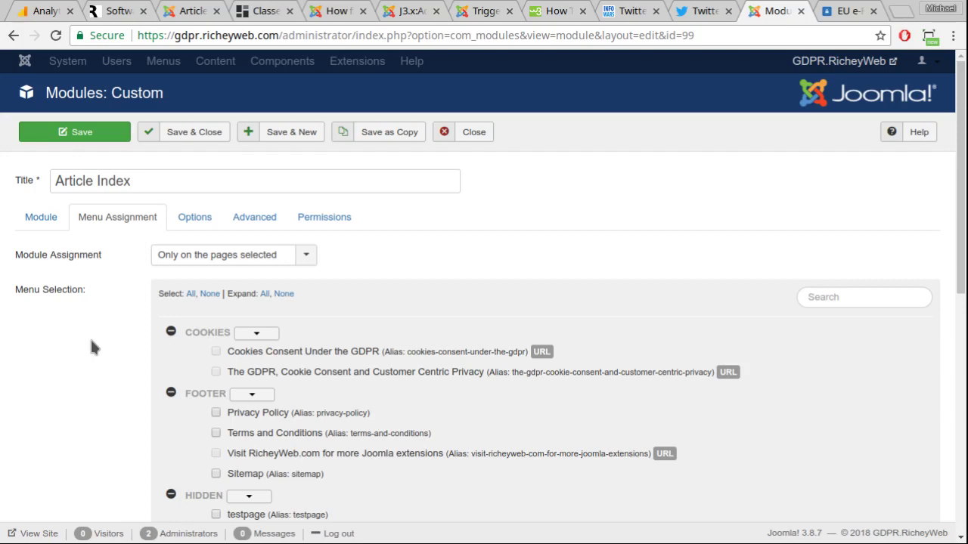
Look over the module's Options and Advanced settings, then return to the Module tab
click(189, 218)
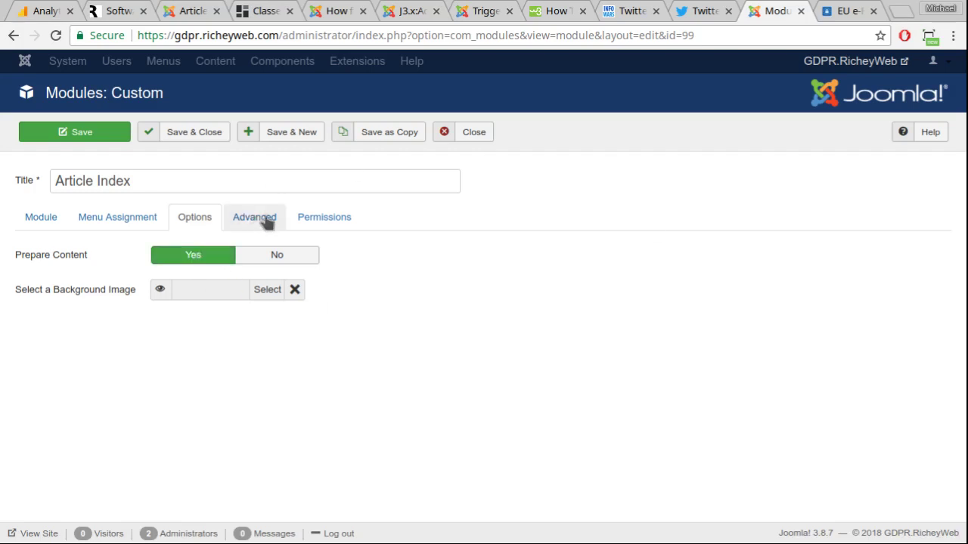
click(240, 217)
scroll(560, 241, down, 2)
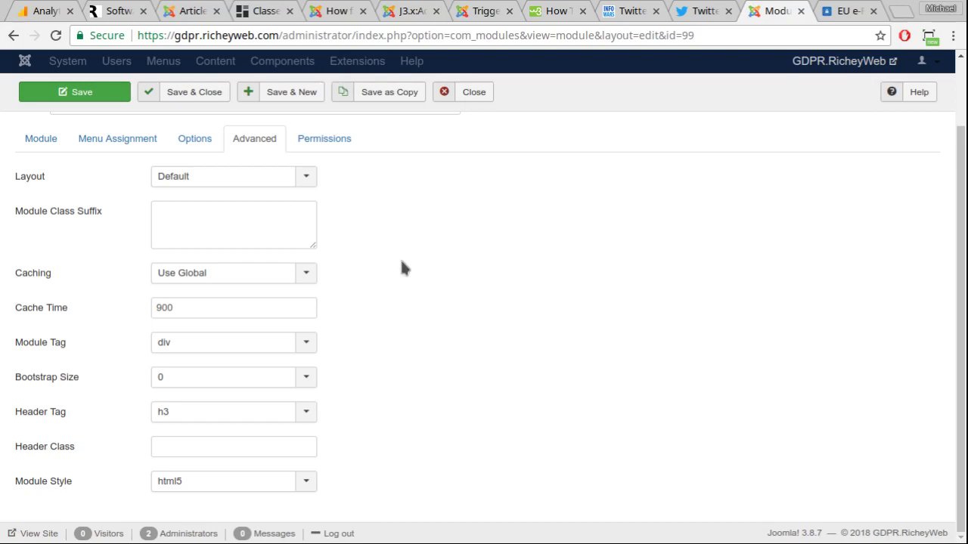
click(46, 149)
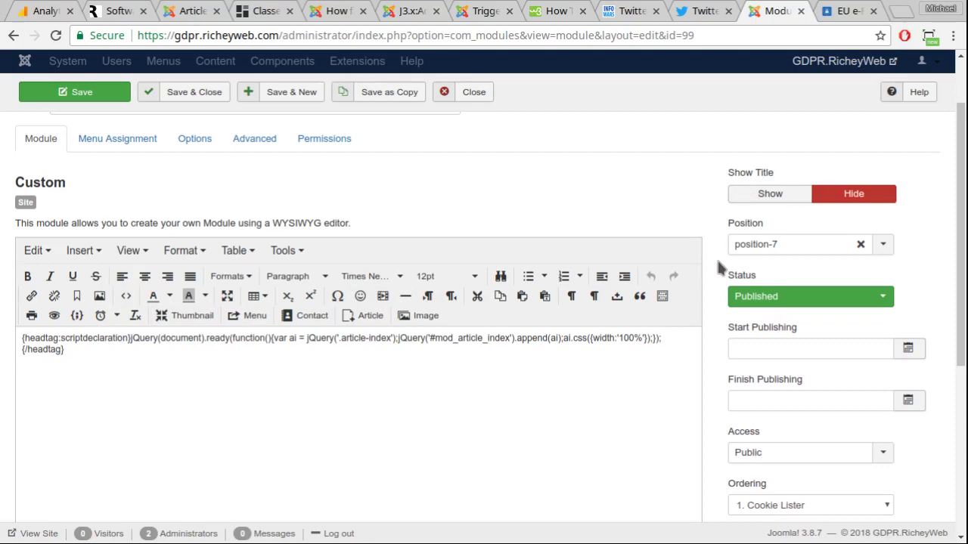
Toggle the module editor to raw HTML and select all of the headtag script code
scroll(716, 269, down, 2)
scroll(716, 264, down, 3)
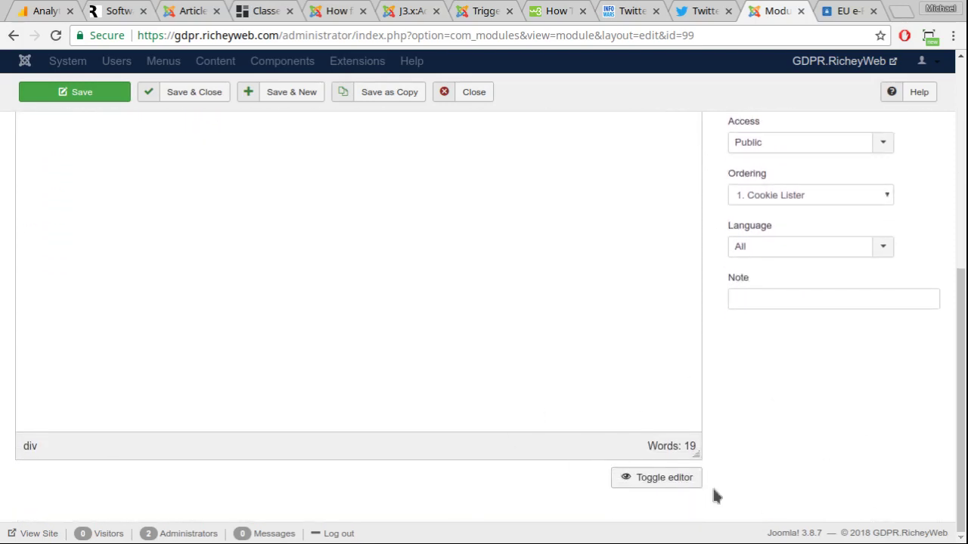
click(663, 486)
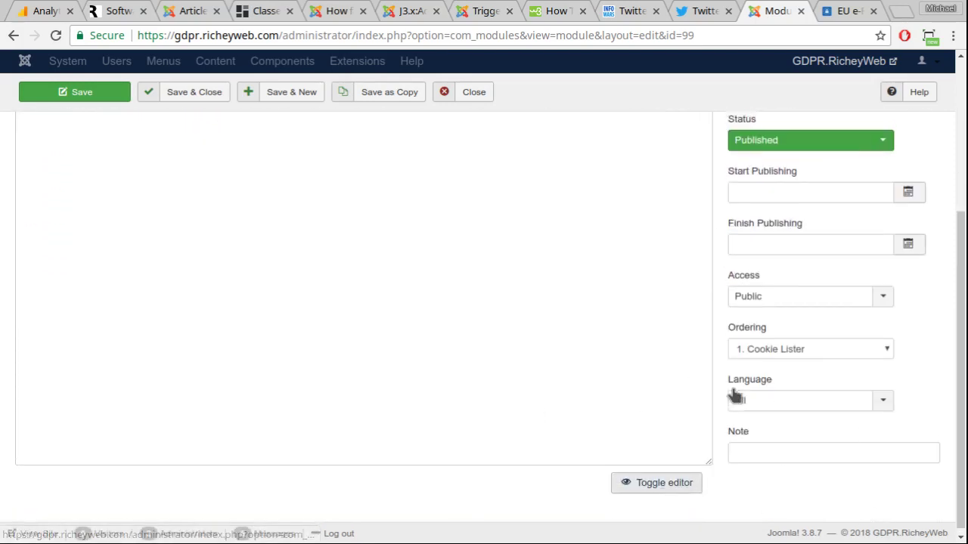
scroll(733, 394, up, 3)
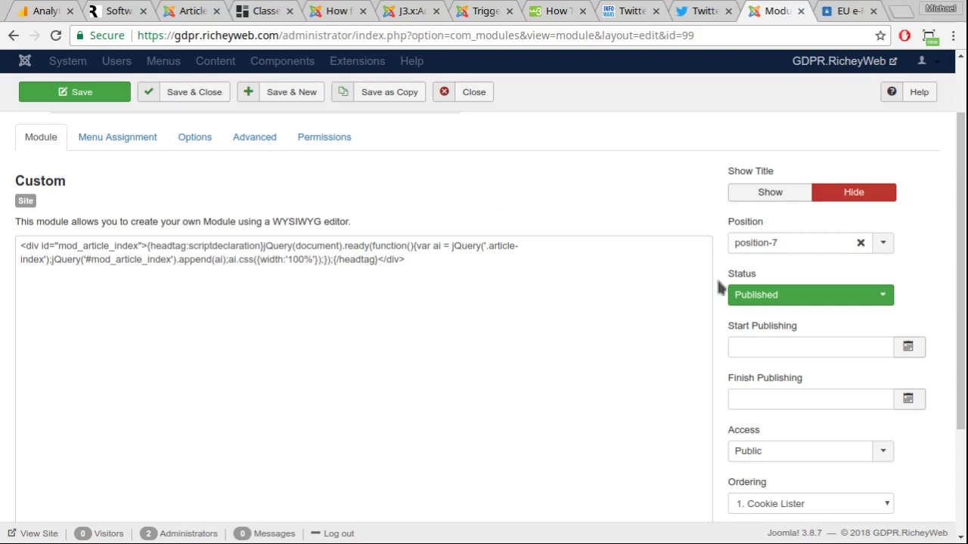
click(426, 258)
drag(426, 257, 8, 248)
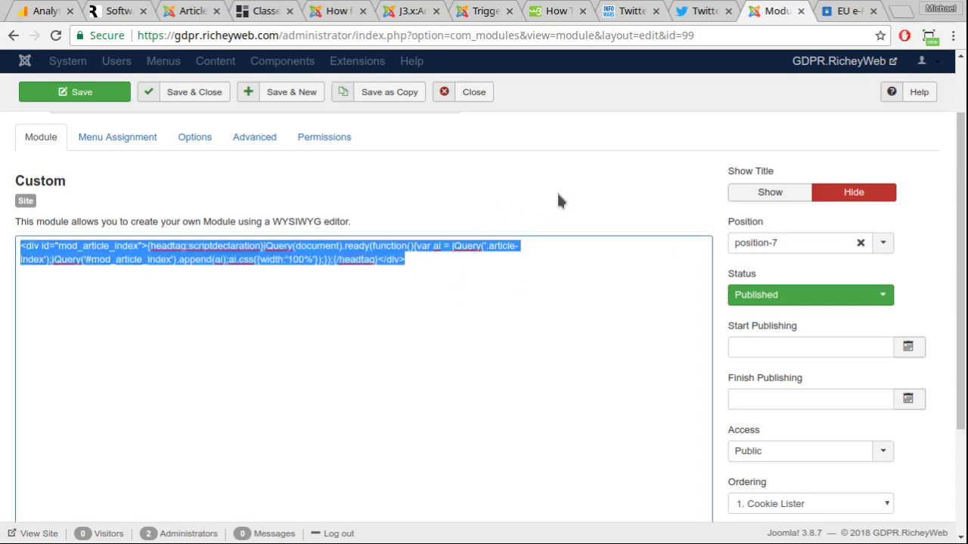
click(588, 201)
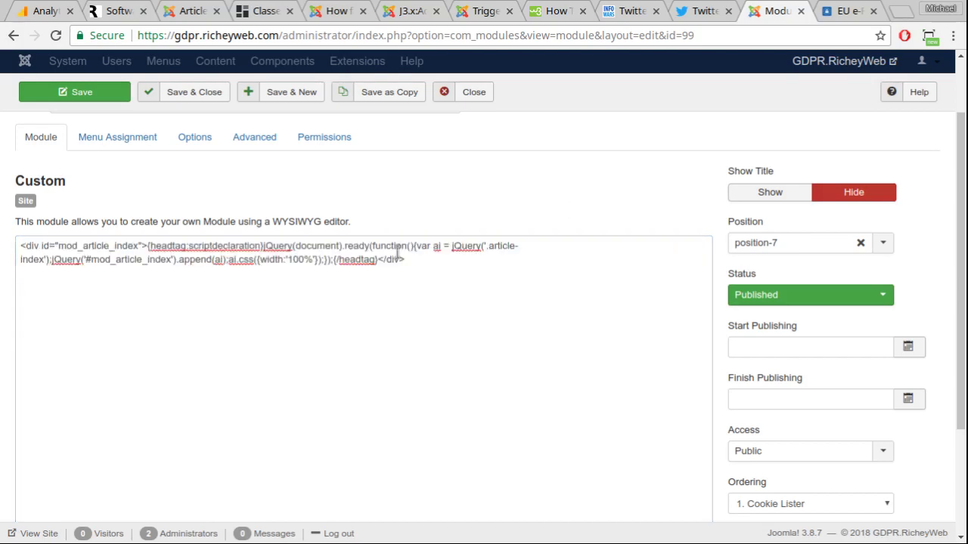
click(418, 264)
key(ctrl+a)
click(585, 181)
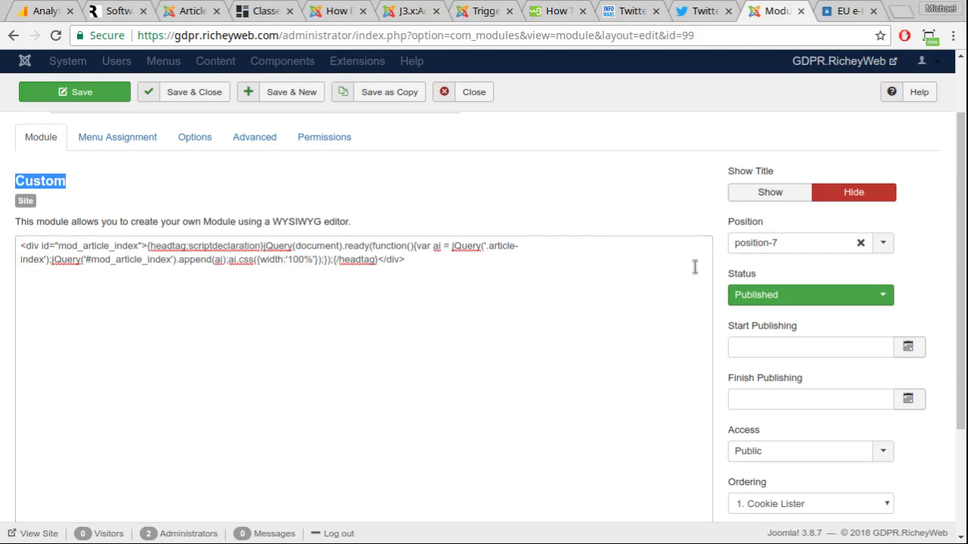
Reselect the raw code, switch back to the visual editor, and close the module
scroll(514, 283, down, 2)
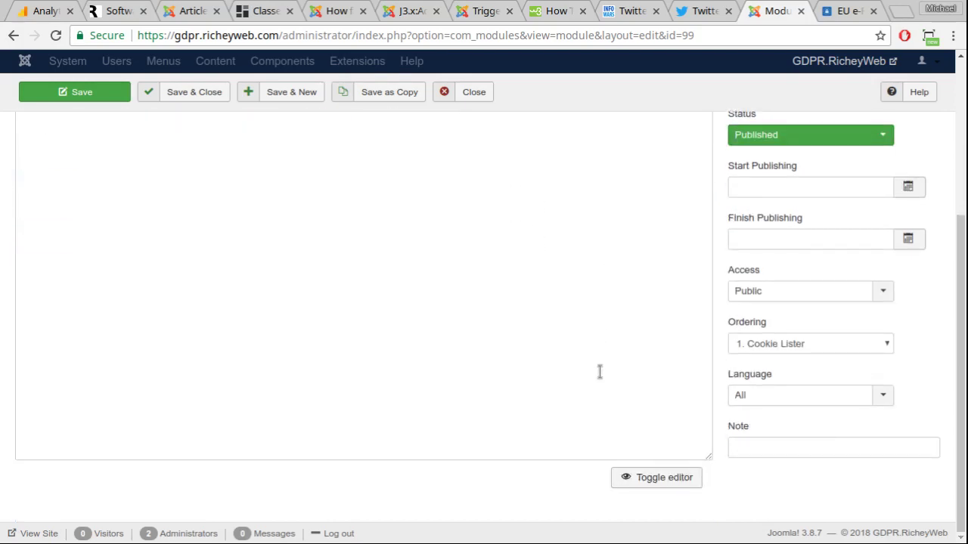
click(664, 478)
scroll(321, 325, up, 3)
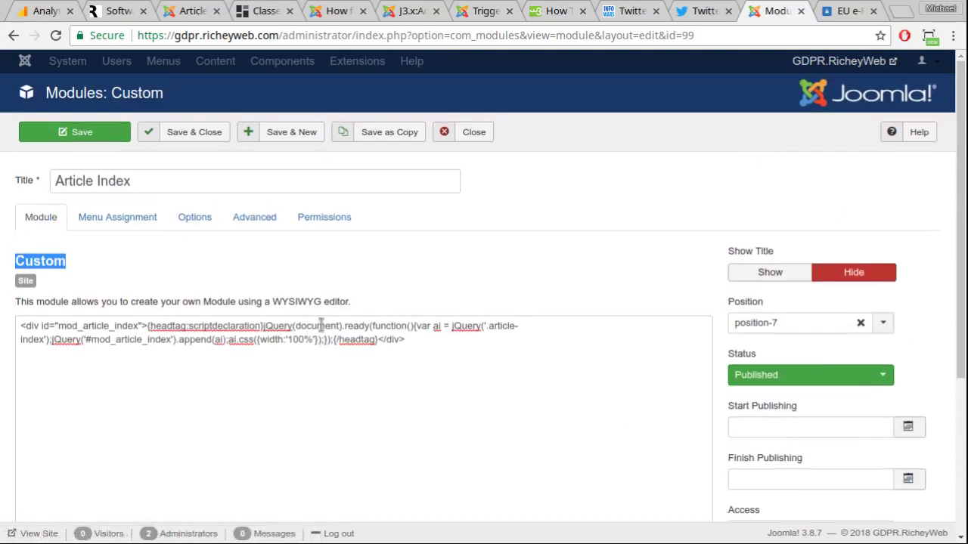
click(436, 337)
key(ctrl+a)
click(519, 280)
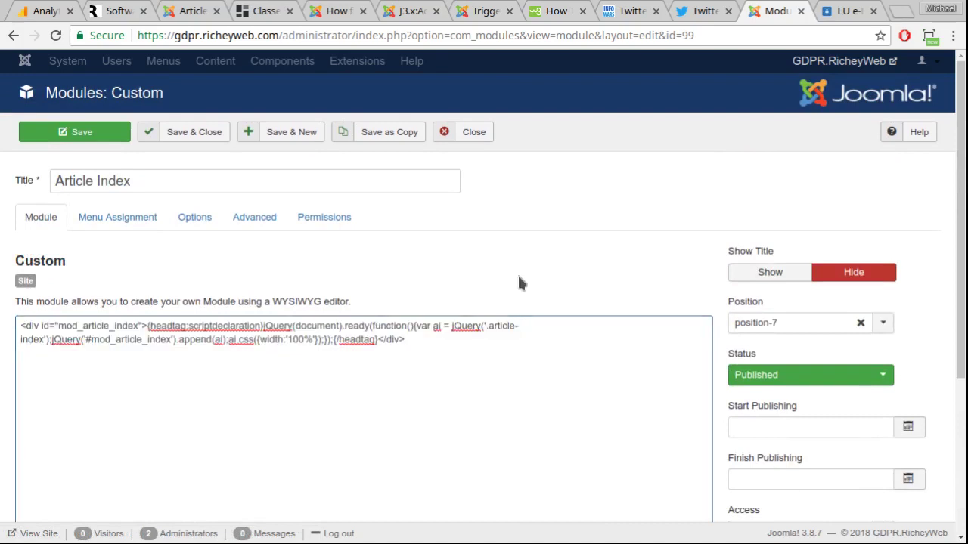
scroll(707, 326, down, 3)
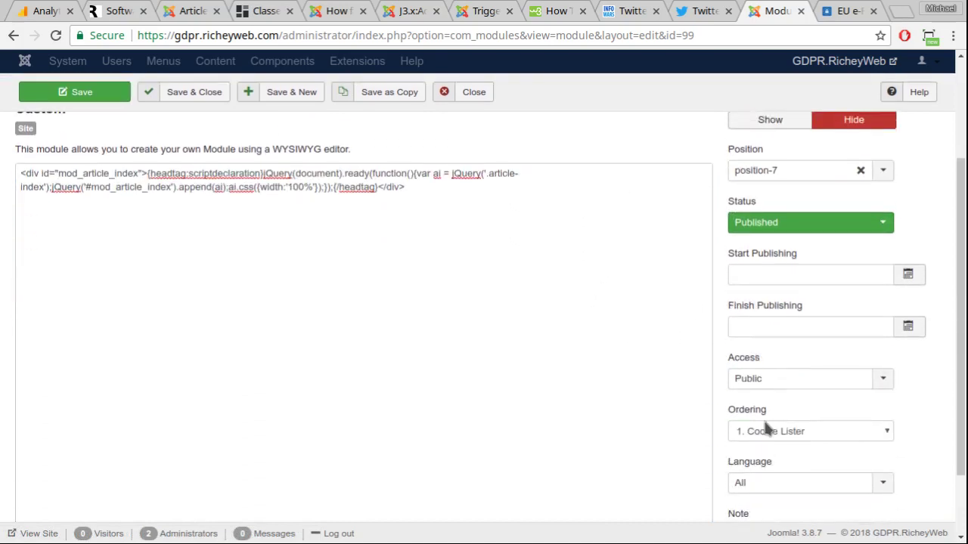
click(676, 478)
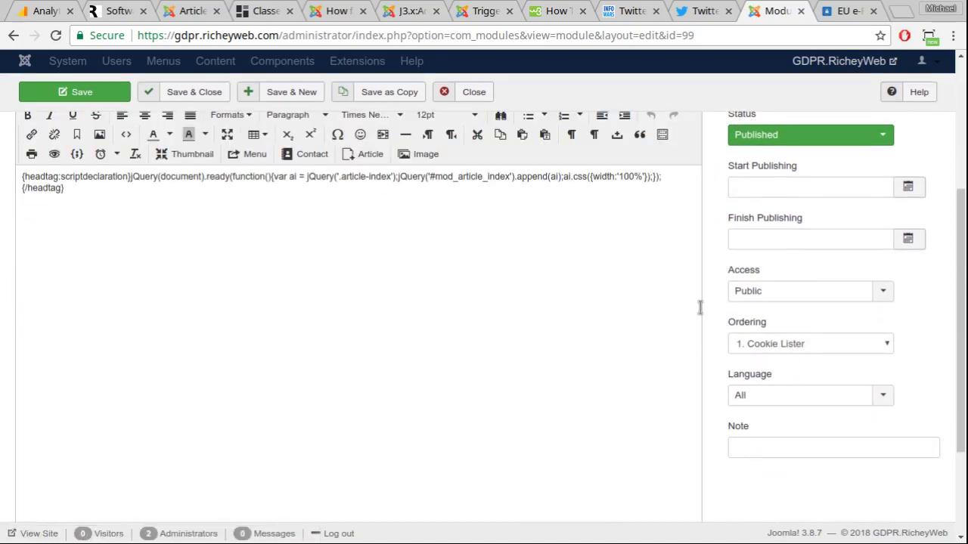
scroll(650, 85, up, 3)
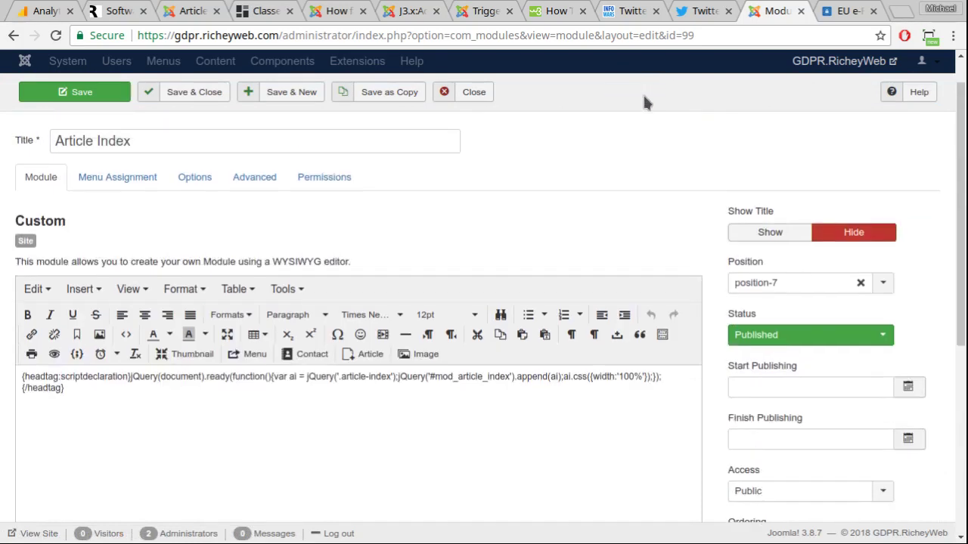
click(446, 134)
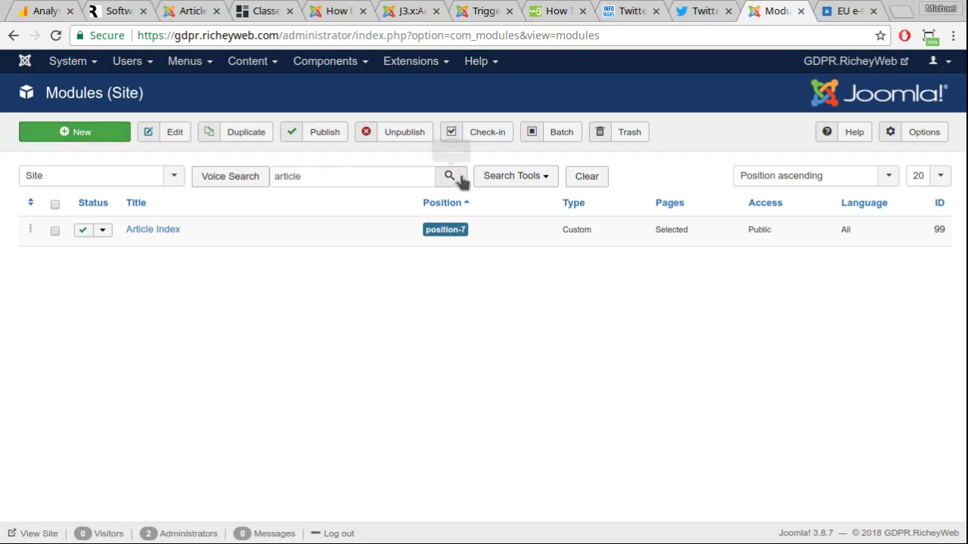
Clear the search, filter modules to position-7, sort by ordering, and drag Article Index to the top
click(595, 184)
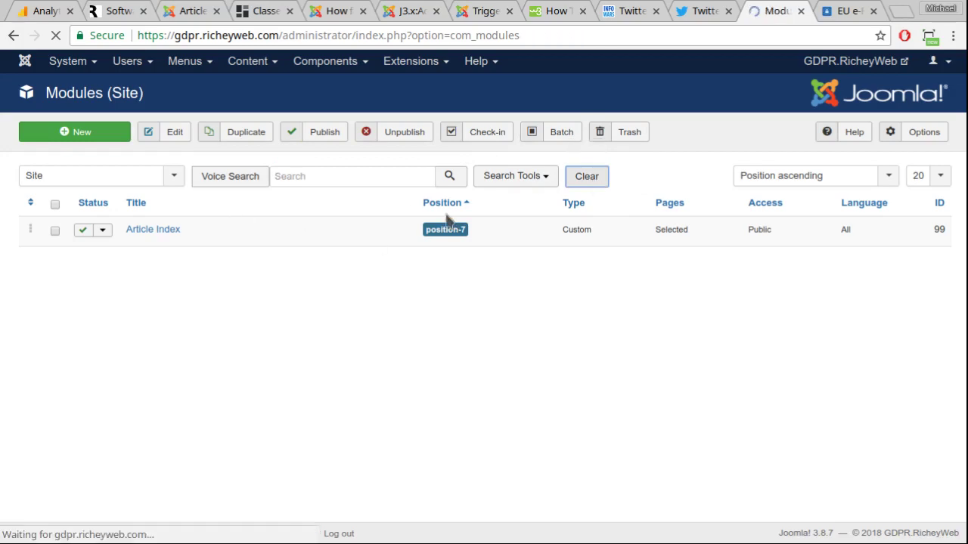
click(529, 180)
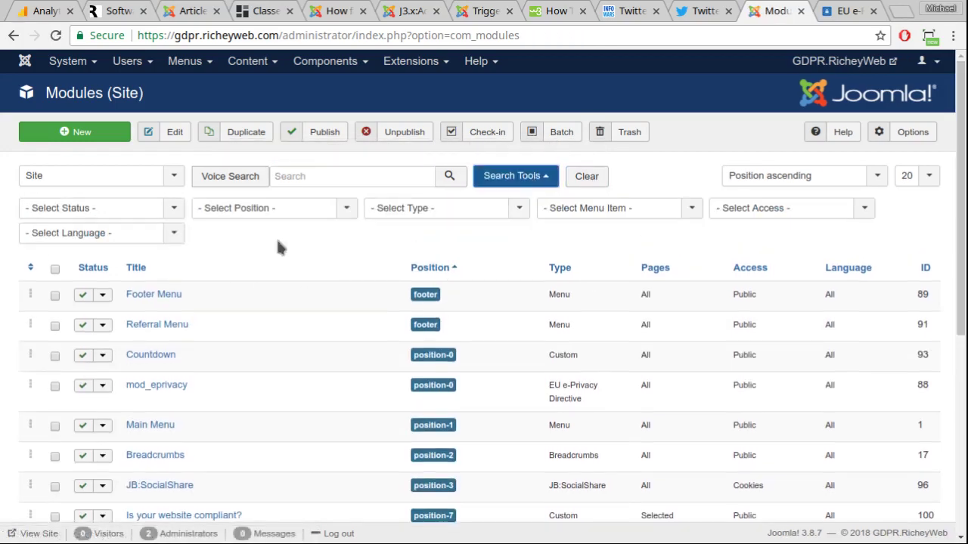
click(261, 207)
click(239, 339)
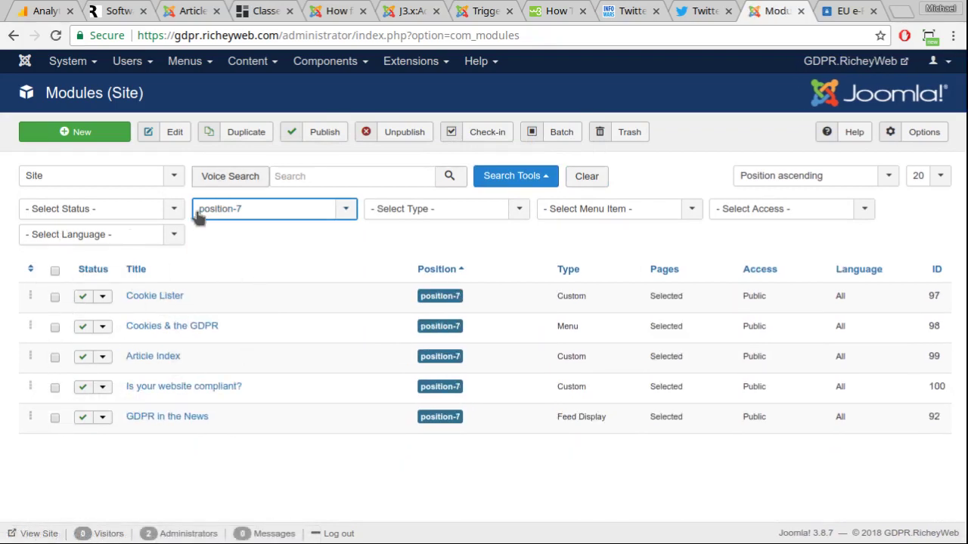
click(30, 270)
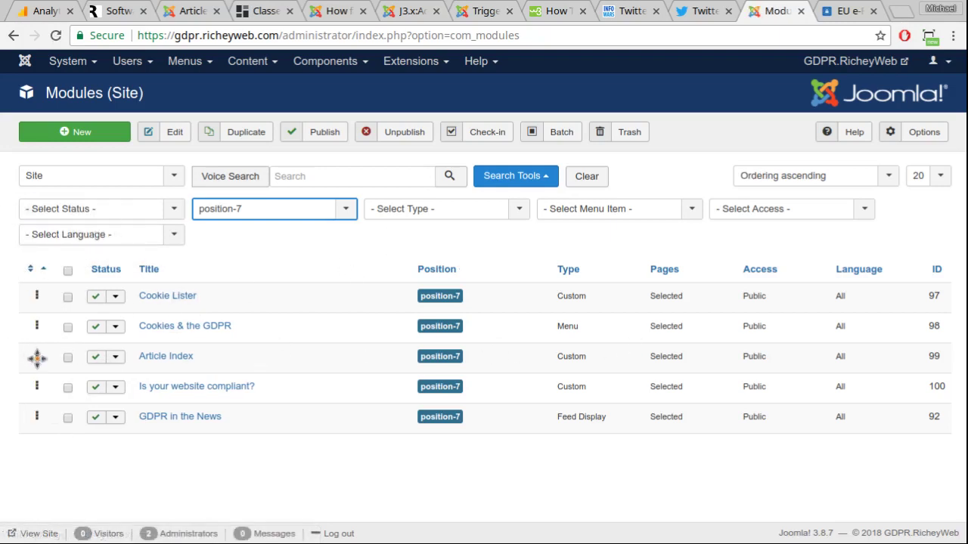
drag(36, 321, 32, 288)
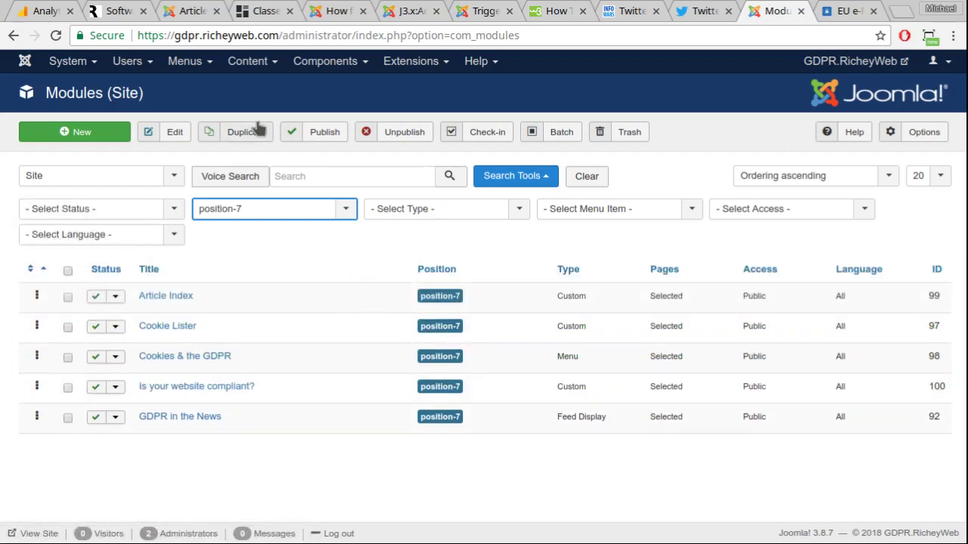
click(835, 12)
click(56, 36)
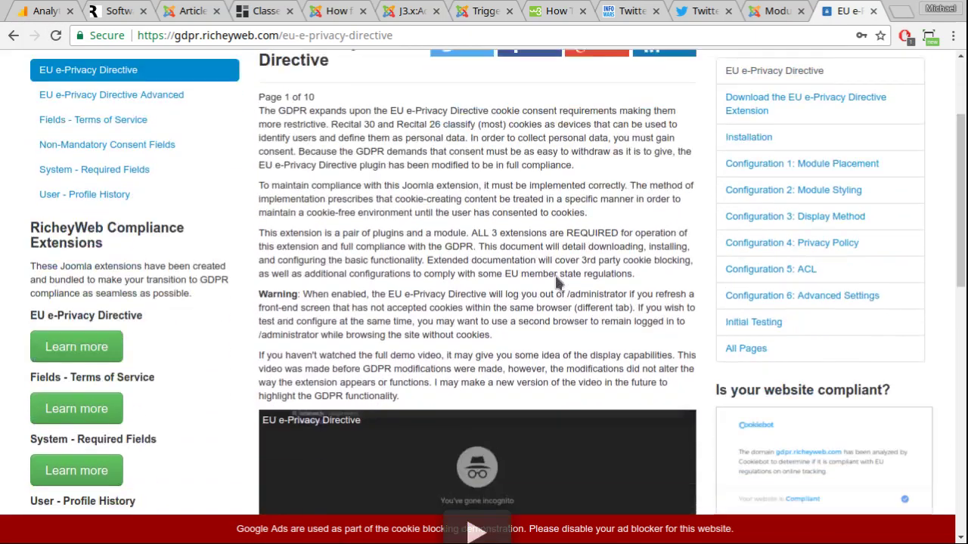
click(774, 11)
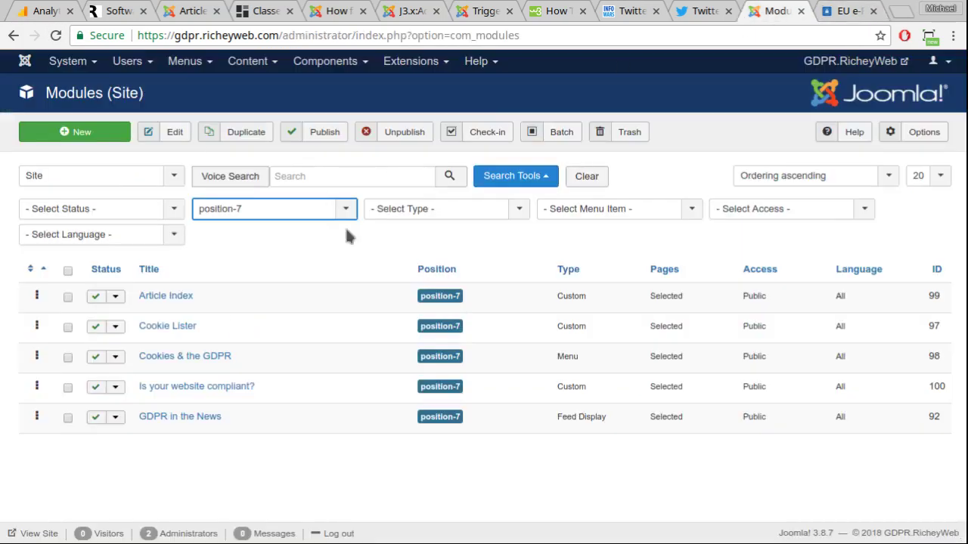
click(164, 296)
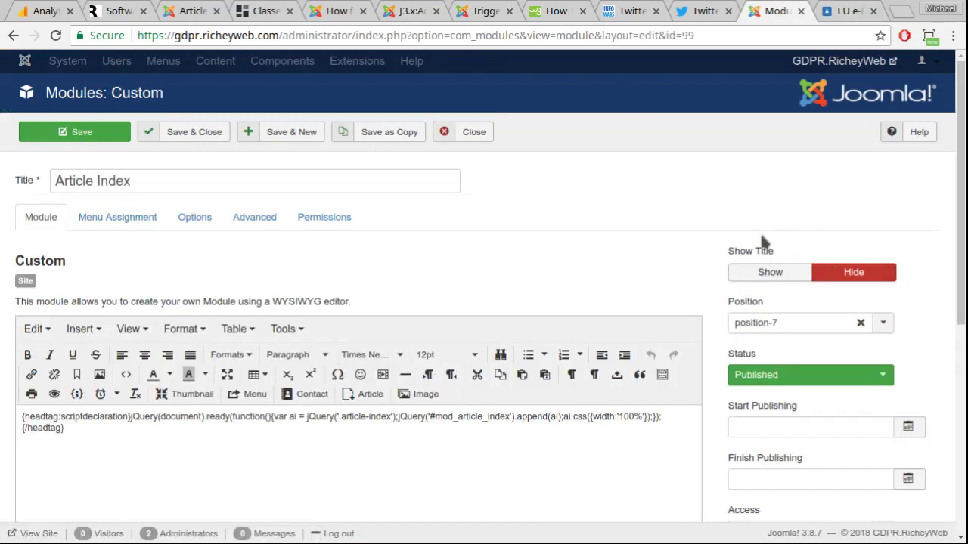
scroll(719, 264, down, 3)
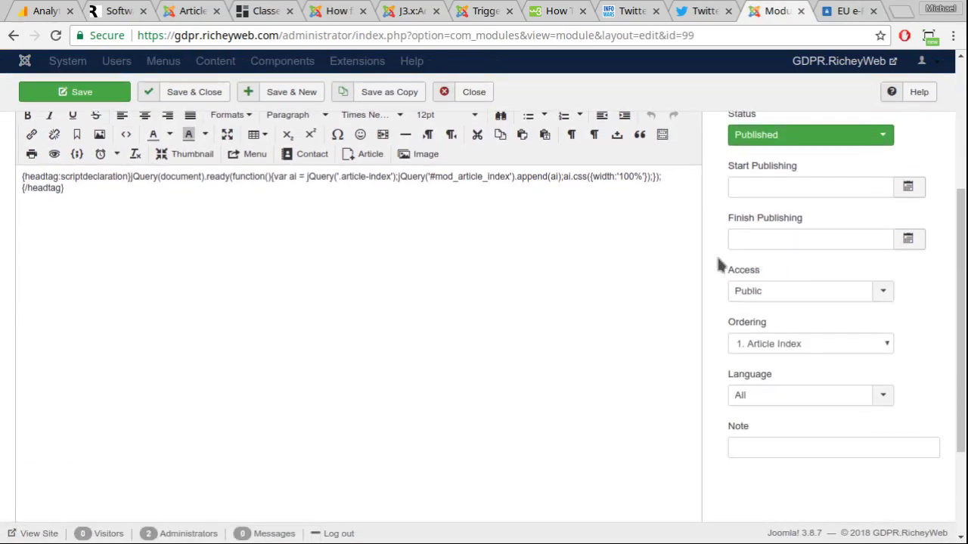
scroll(719, 264, up, 1)
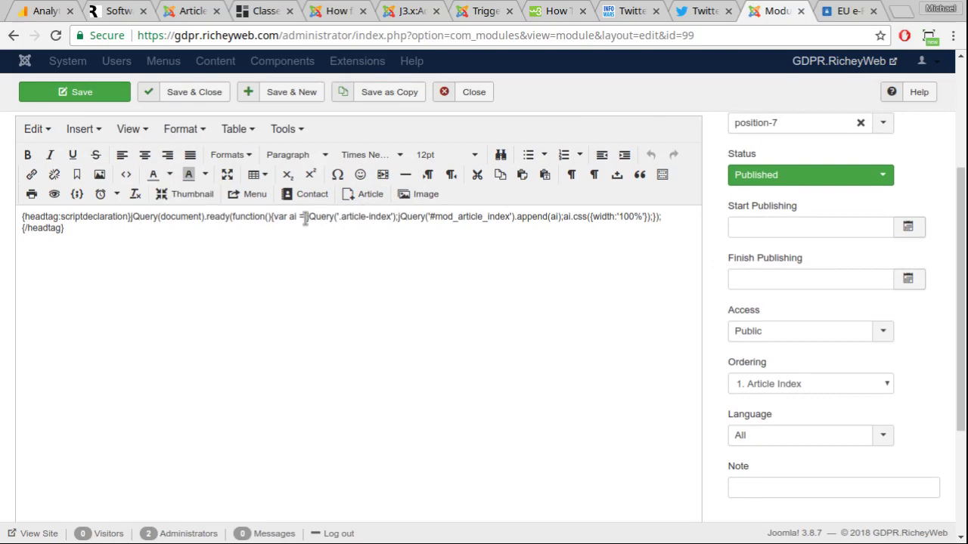
drag(305, 218, 399, 220)
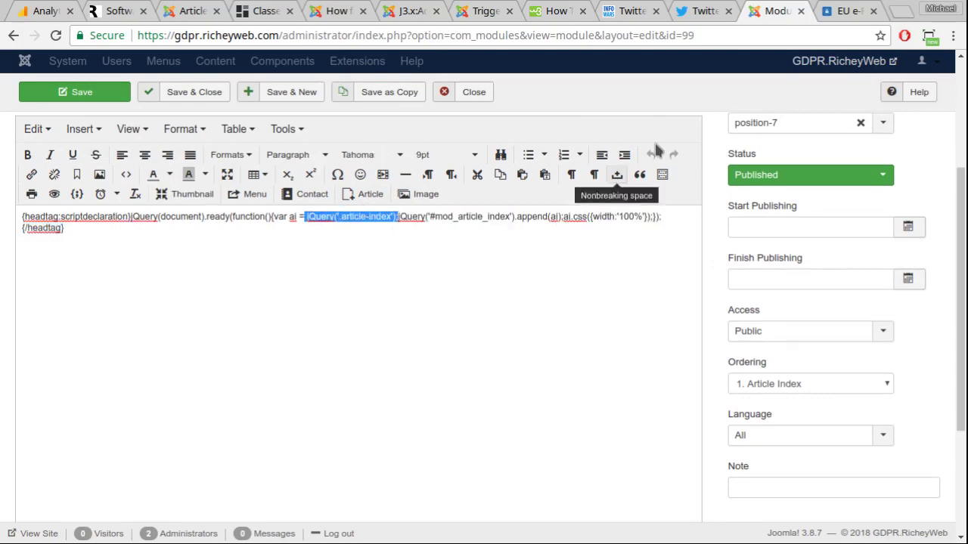
click(847, 11)
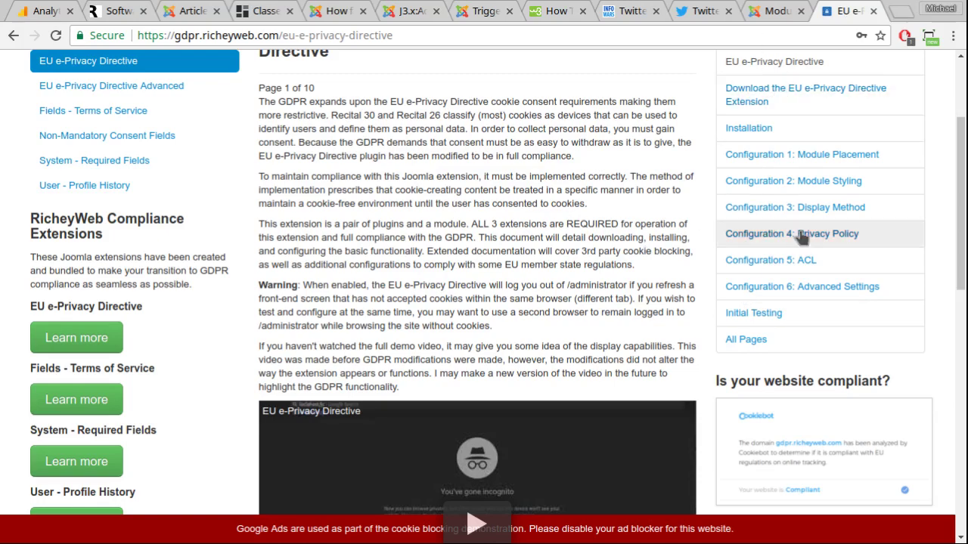
click(778, 14)
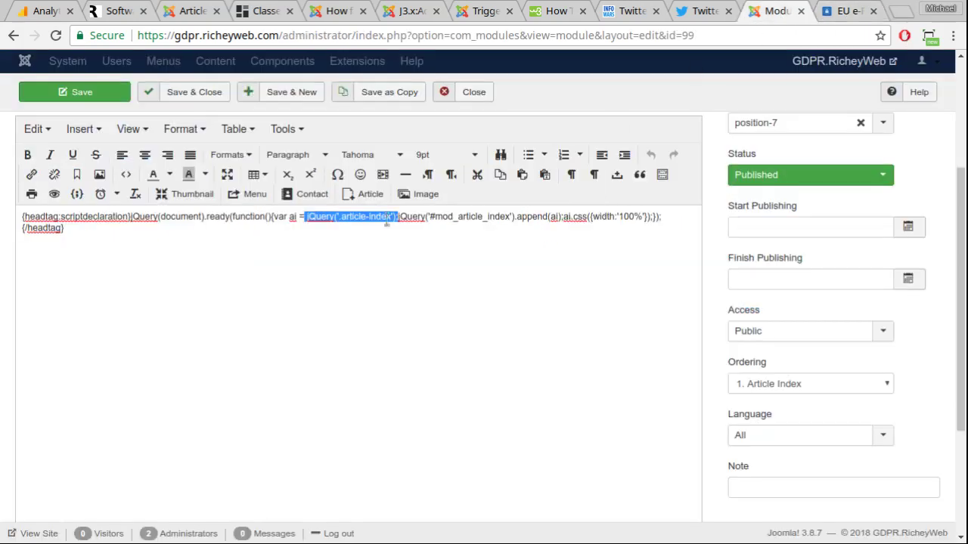
double_click(292, 216)
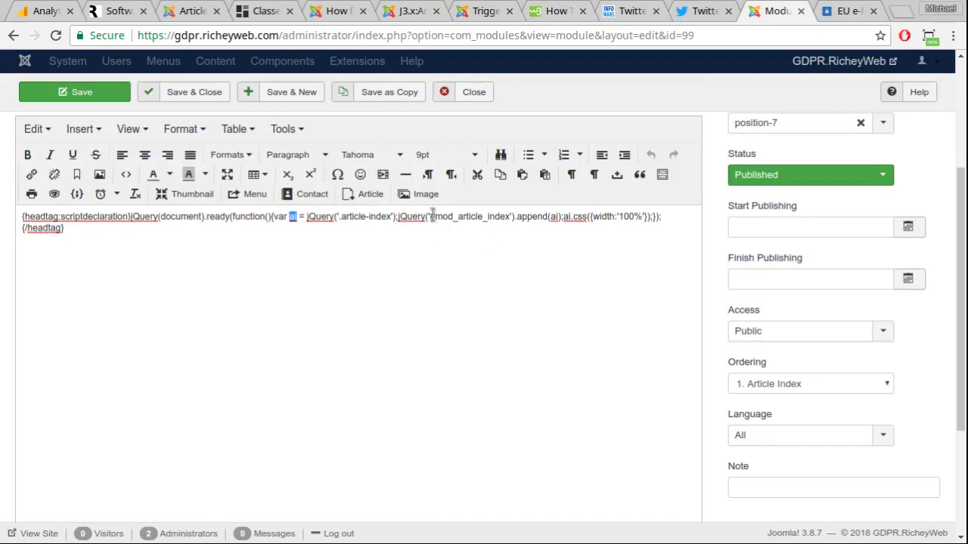
drag(430, 216, 511, 217)
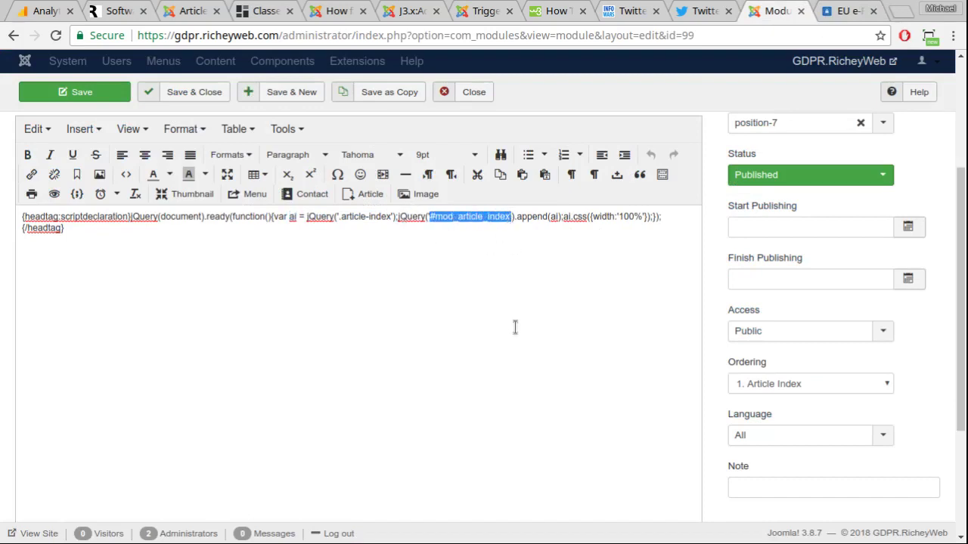
scroll(715, 428, down, 2)
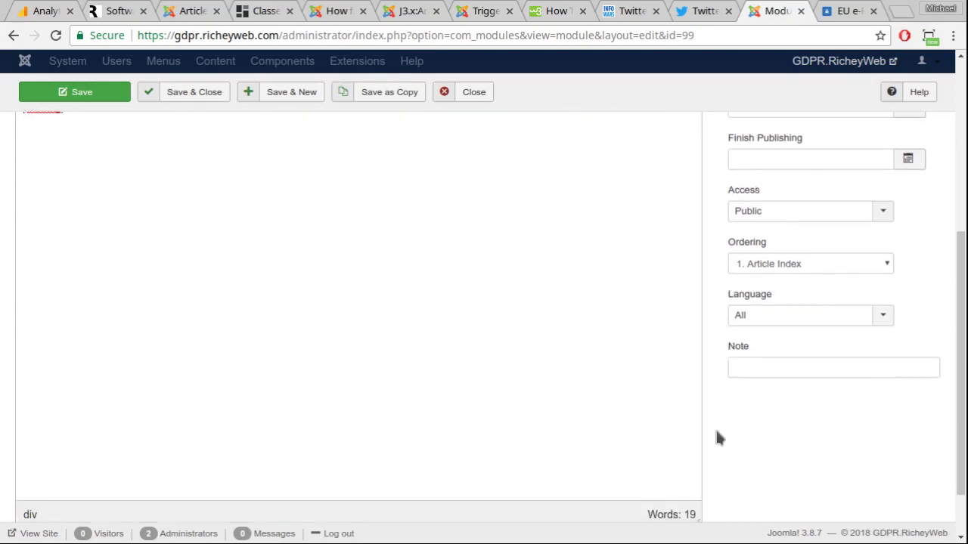
scroll(692, 499, down, 1)
click(665, 476)
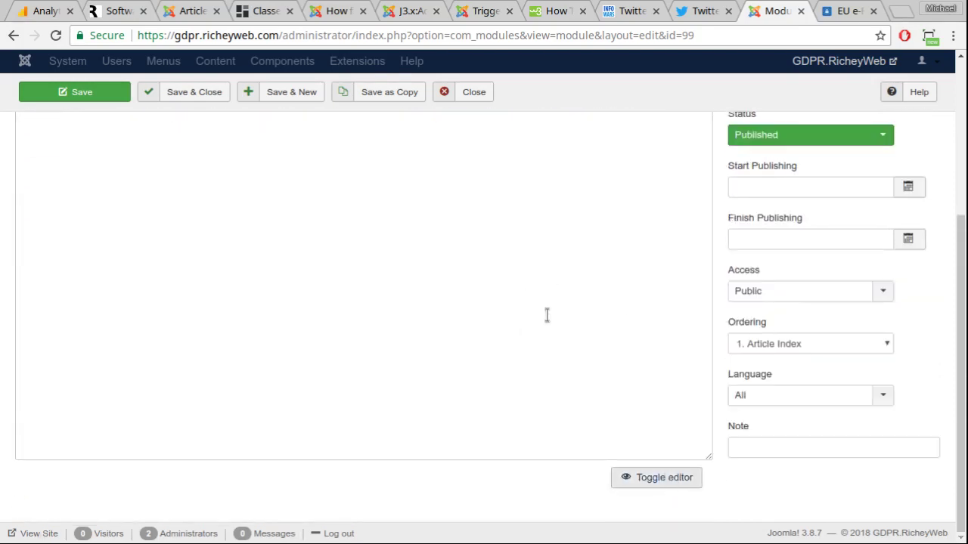
scroll(529, 318, up, 4)
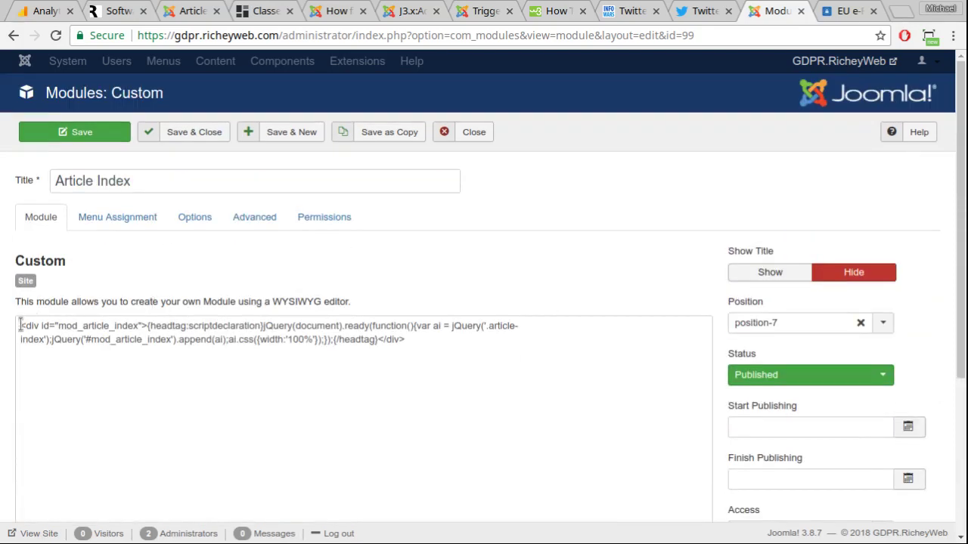
drag(22, 325, 147, 325)
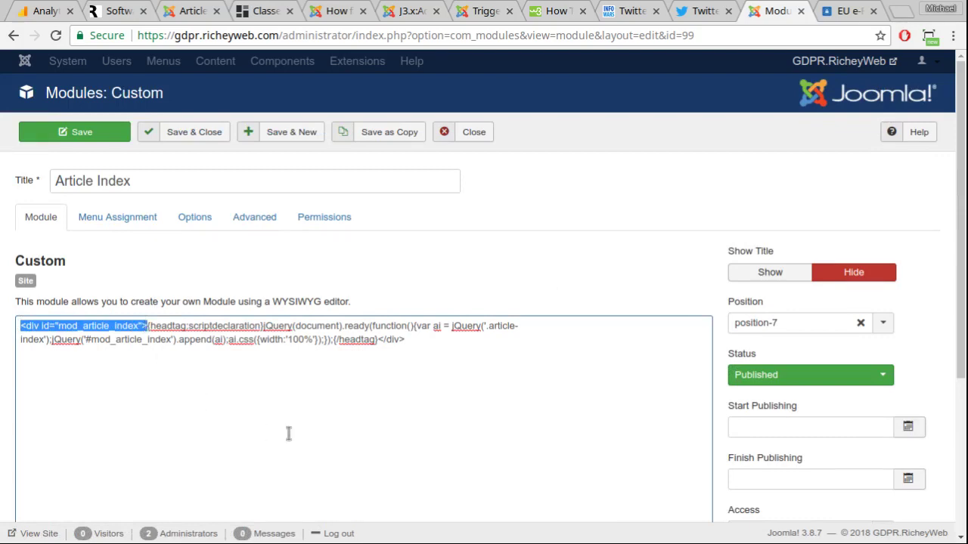
scroll(674, 392, down, 2)
scroll(673, 392, down, 2)
click(679, 476)
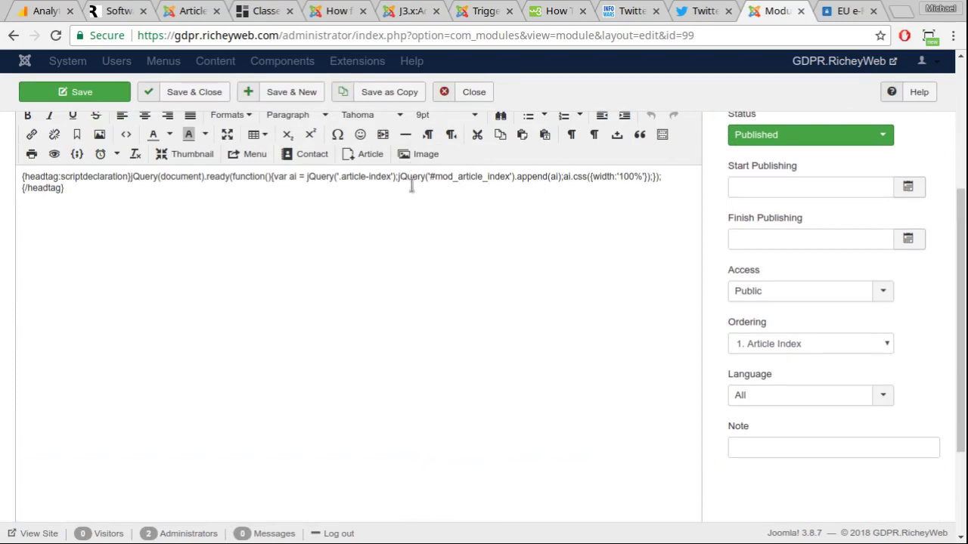
click(559, 177)
text())
drag(563, 177, 652, 178)
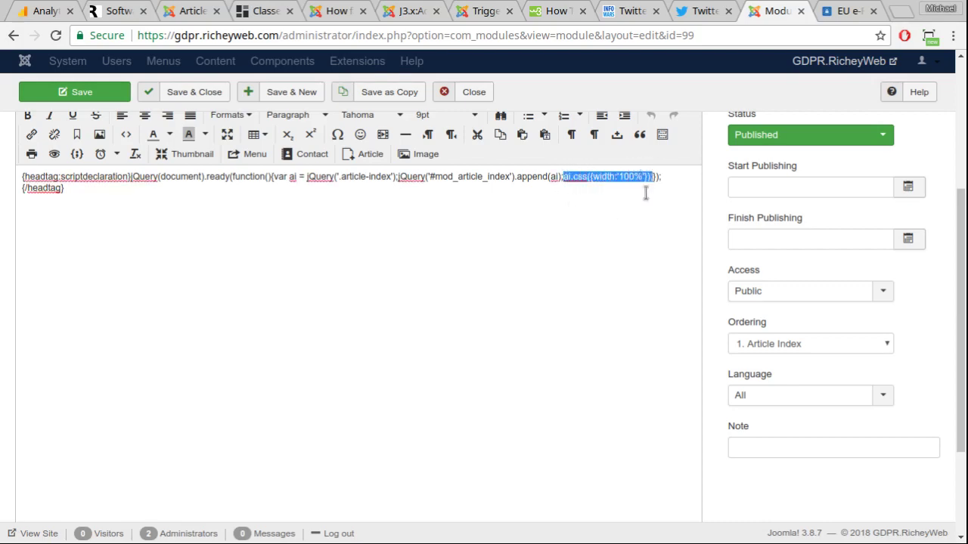
click(542, 258)
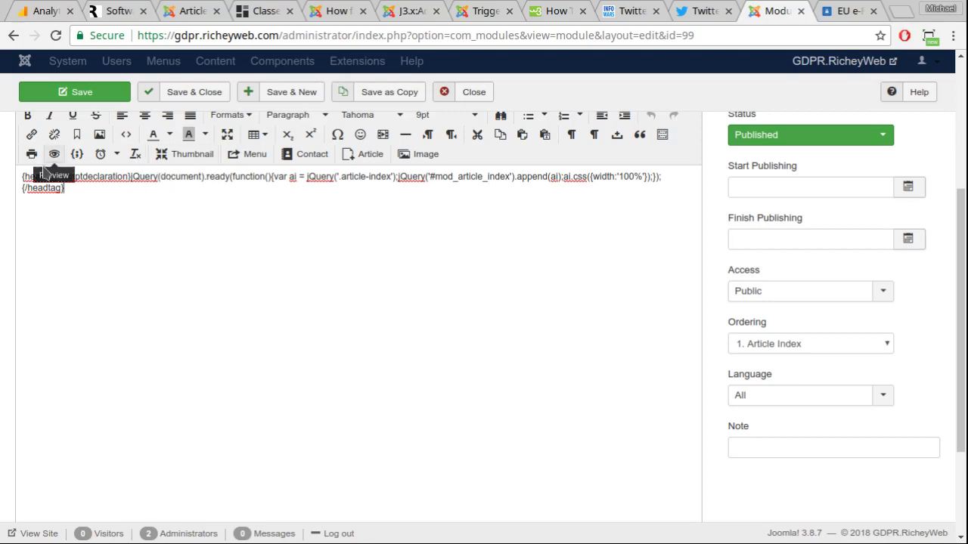
scroll(758, 469, down, 1)
scroll(758, 469, down, 3)
click(659, 479)
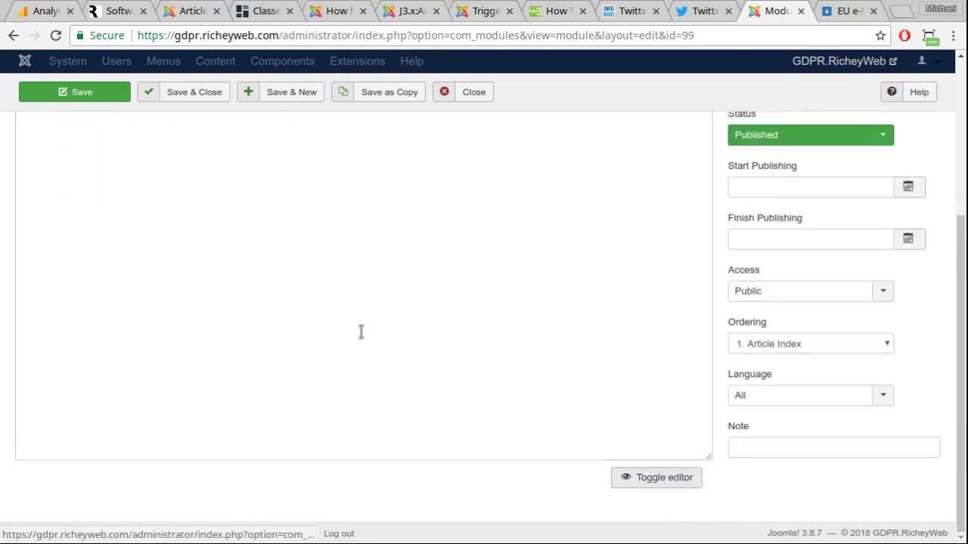
scroll(227, 340, up, 5)
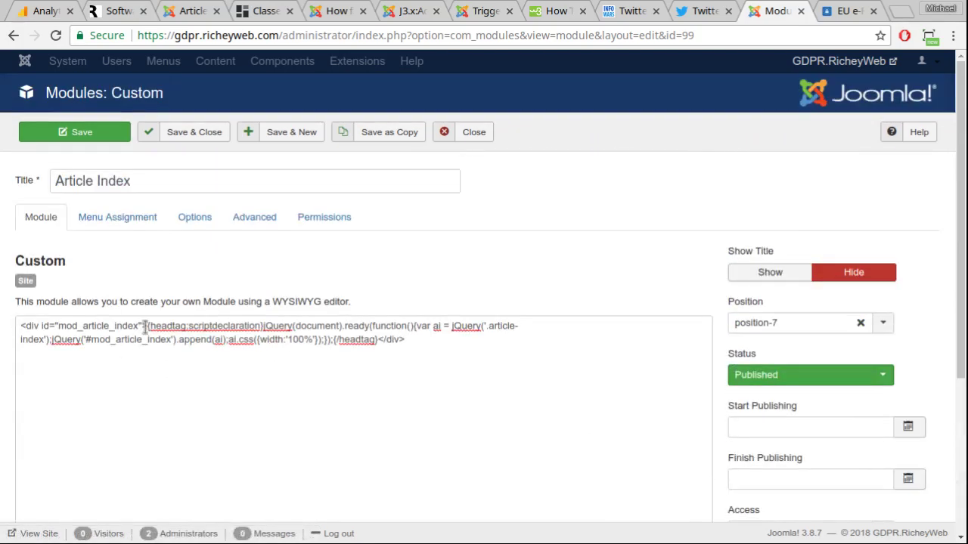
drag(145, 326, 20, 327)
click(68, 332)
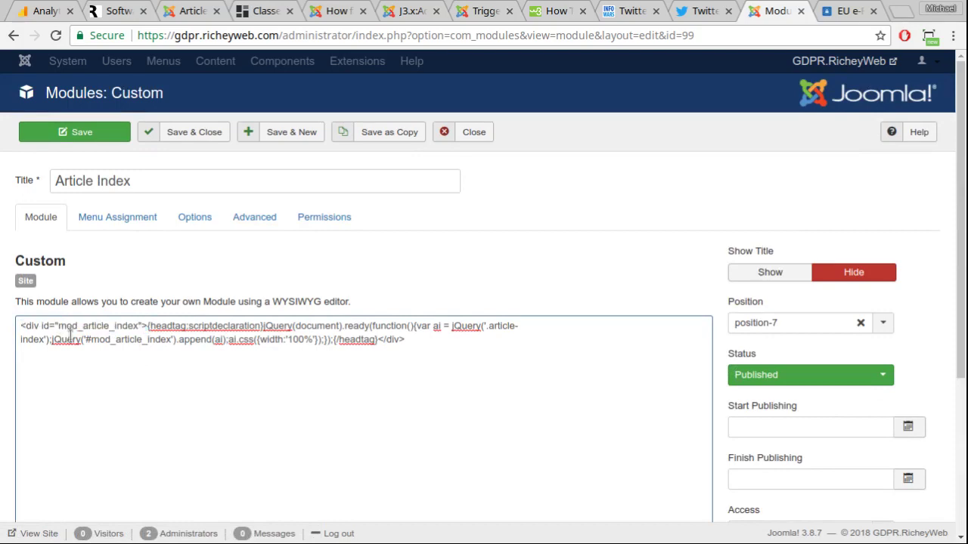
scroll(786, 393, down, 3)
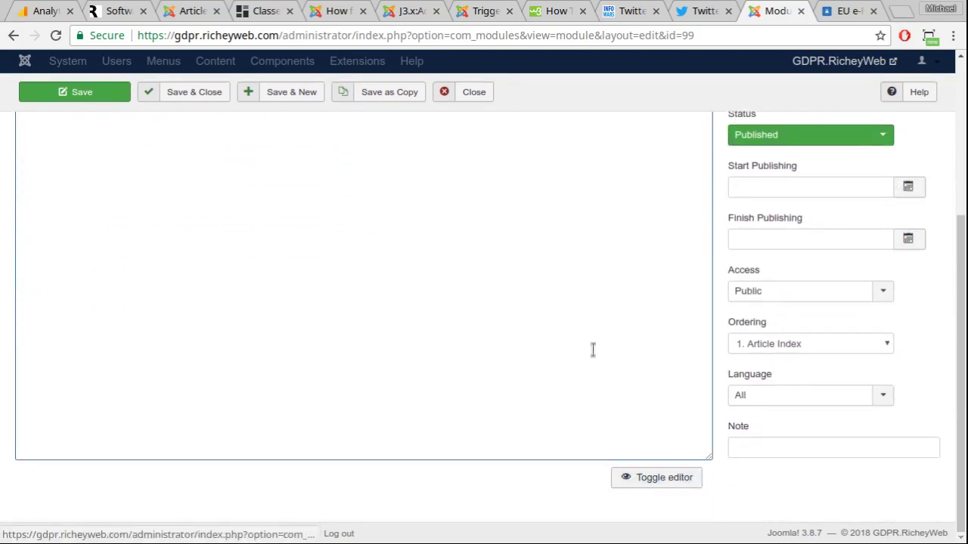
scroll(593, 350, up, 3)
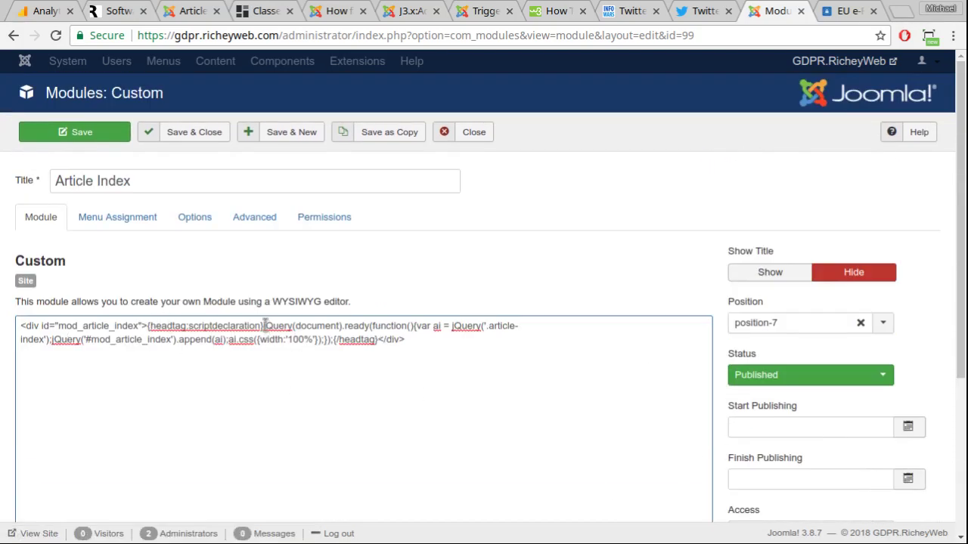
drag(264, 325, 278, 339)
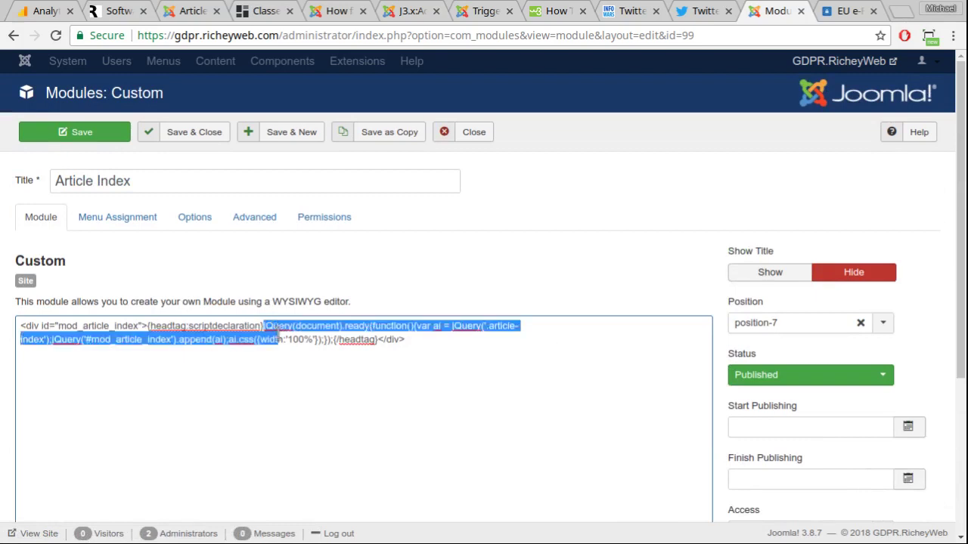
click(174, 325)
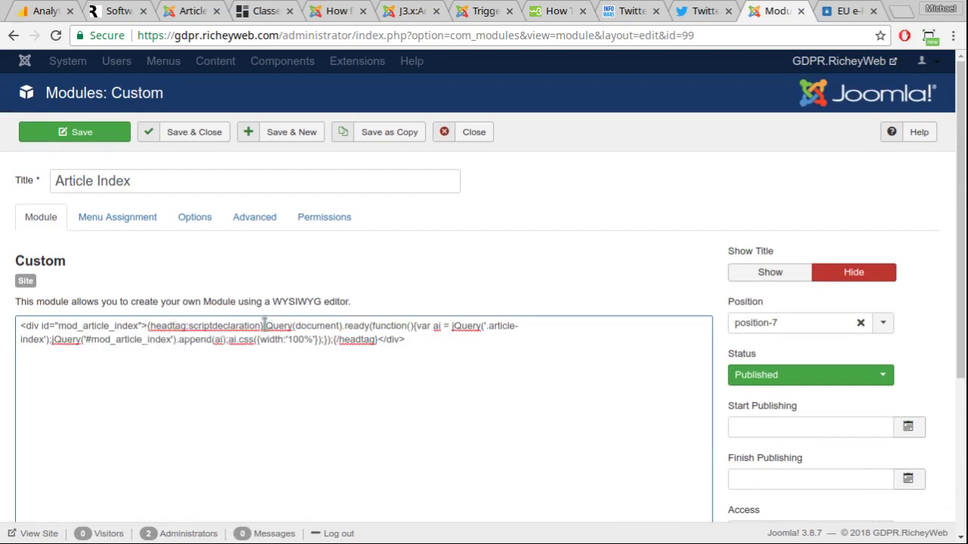
drag(264, 325, 333, 342)
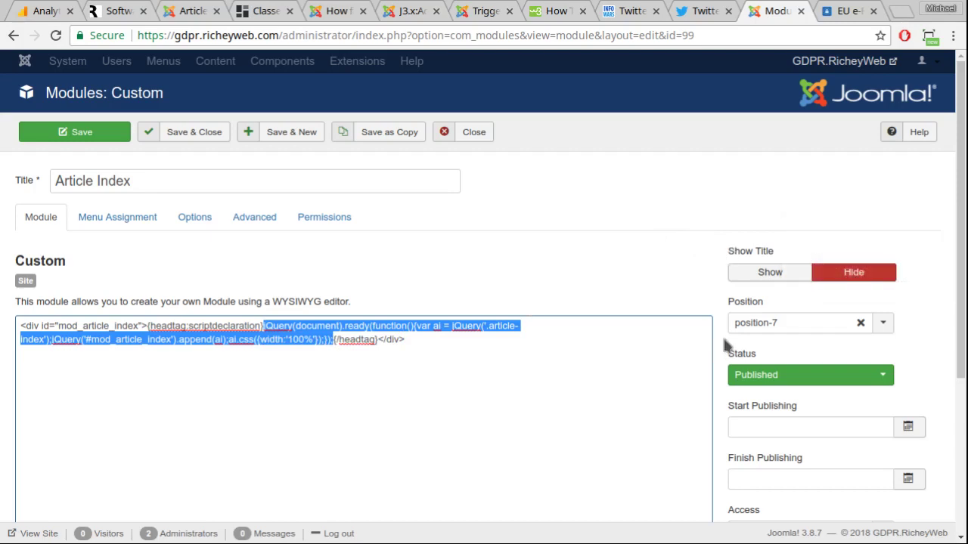
scroll(724, 340, down, 3)
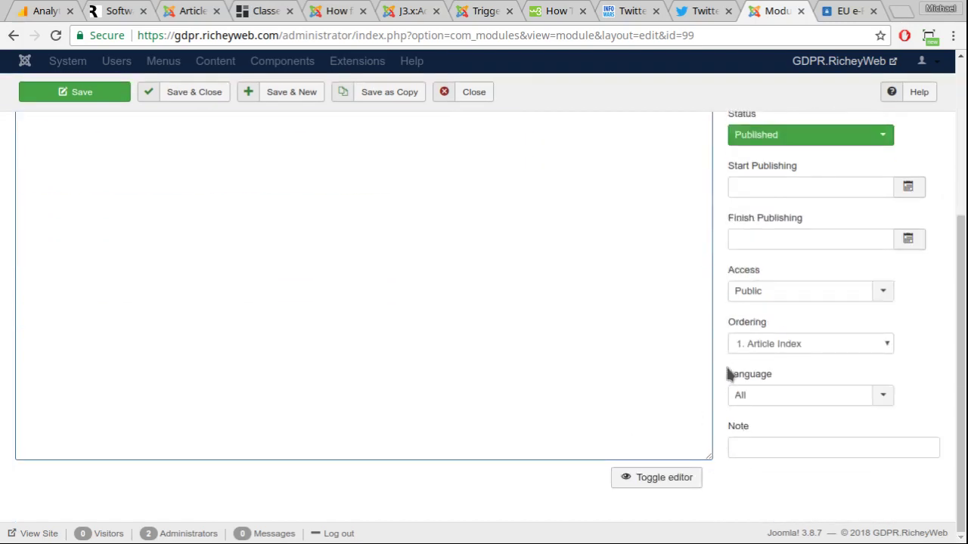
scroll(300, 508, up, 1)
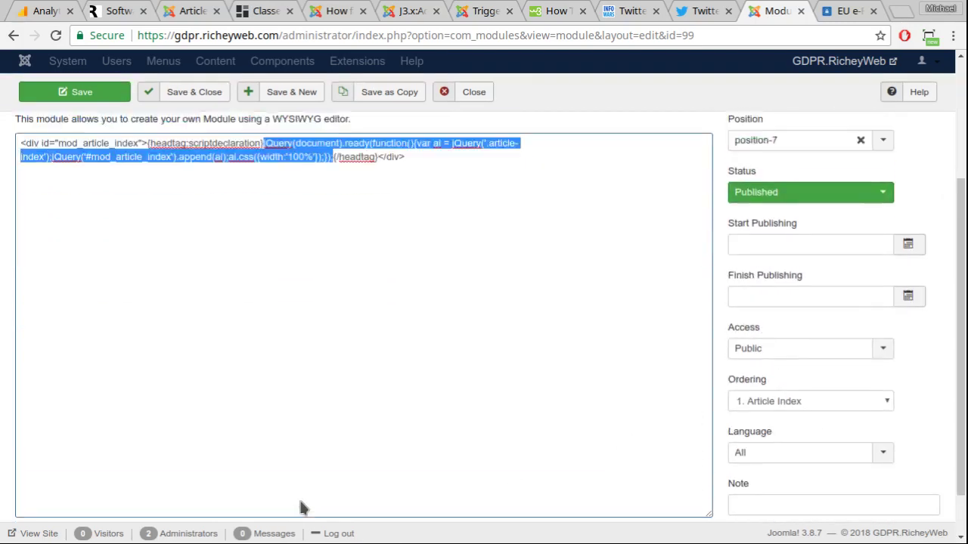
scroll(300, 508, up, 3)
scroll(788, 309, down, 4)
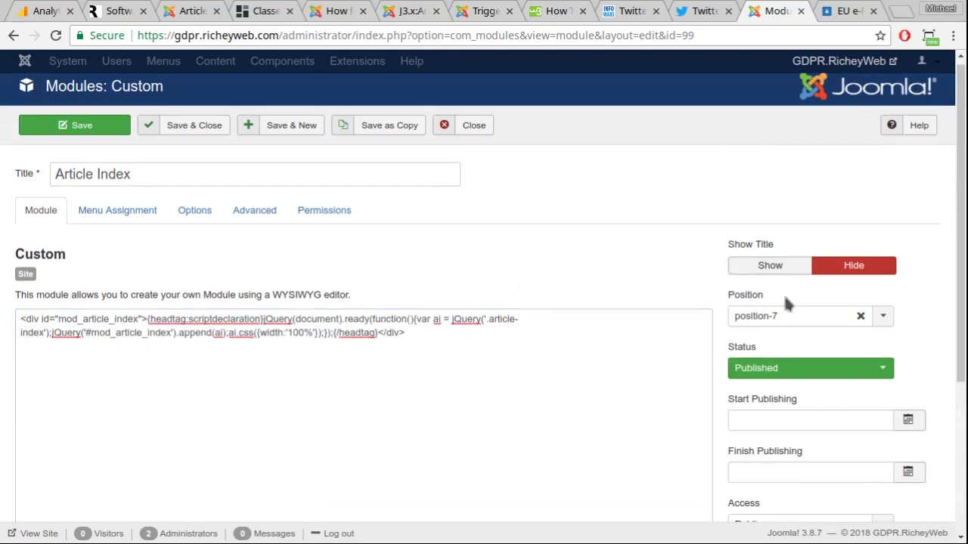
click(670, 479)
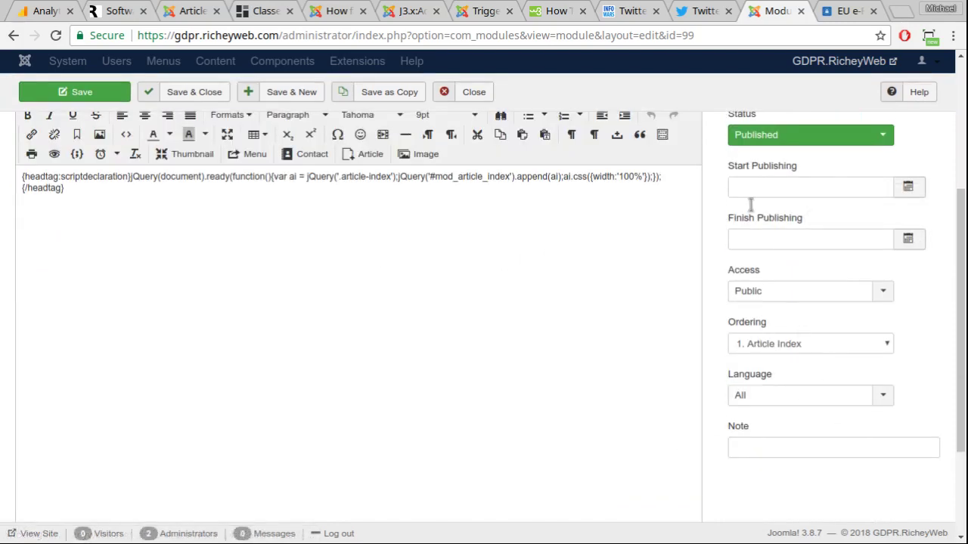
scroll(734, 225, up, 4)
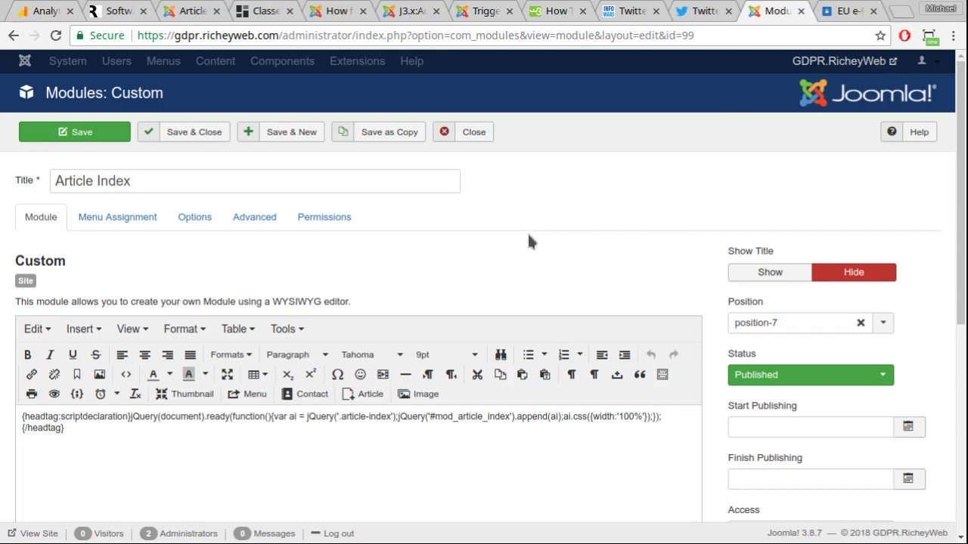
Close the Article Index module editor, returning to the position-7 module list
click(477, 135)
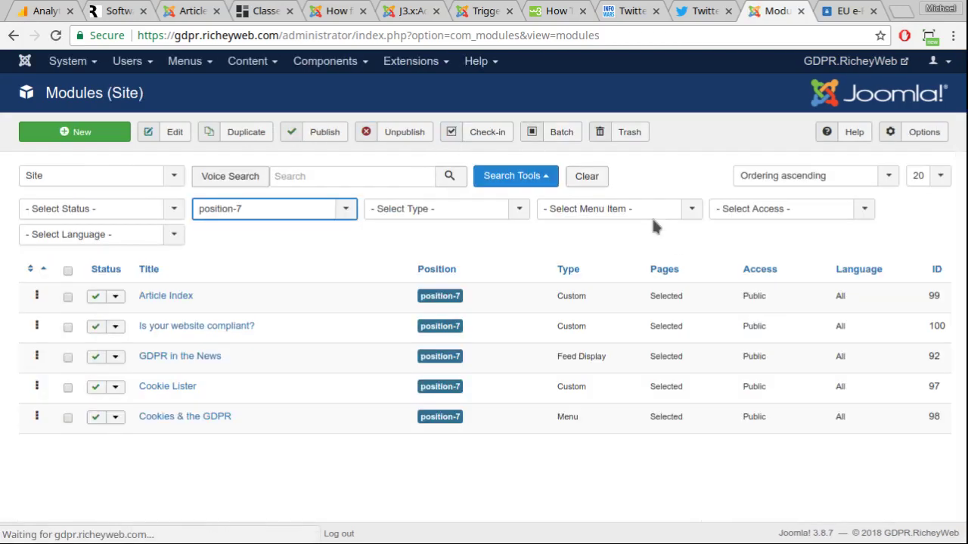